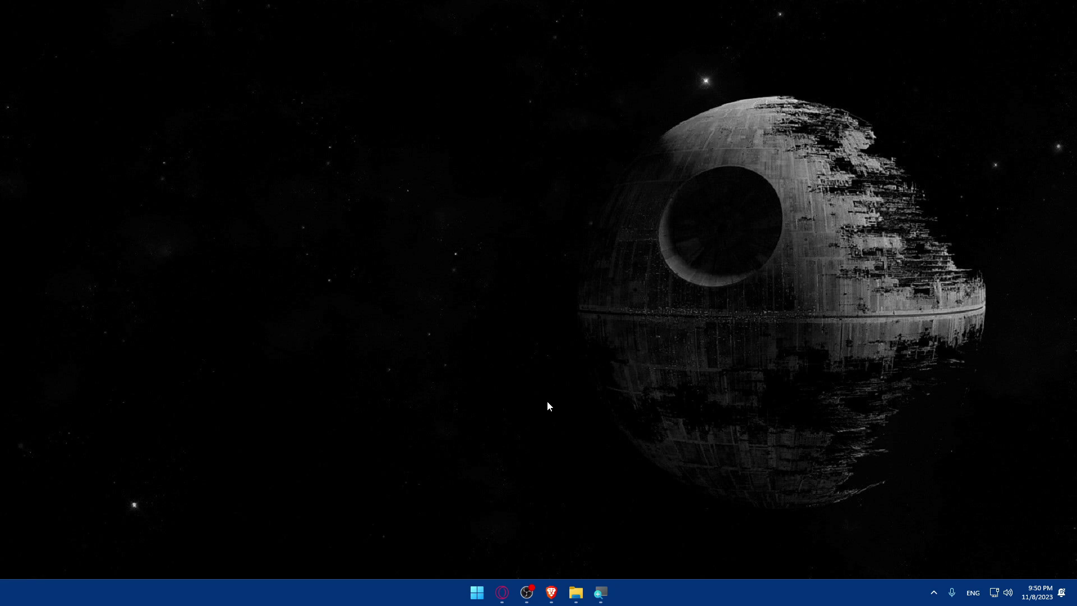
# Restore the Brave window and load zopi.com from the address bar
pyautogui.click(551, 593)
pyautogui.click(551, 594)
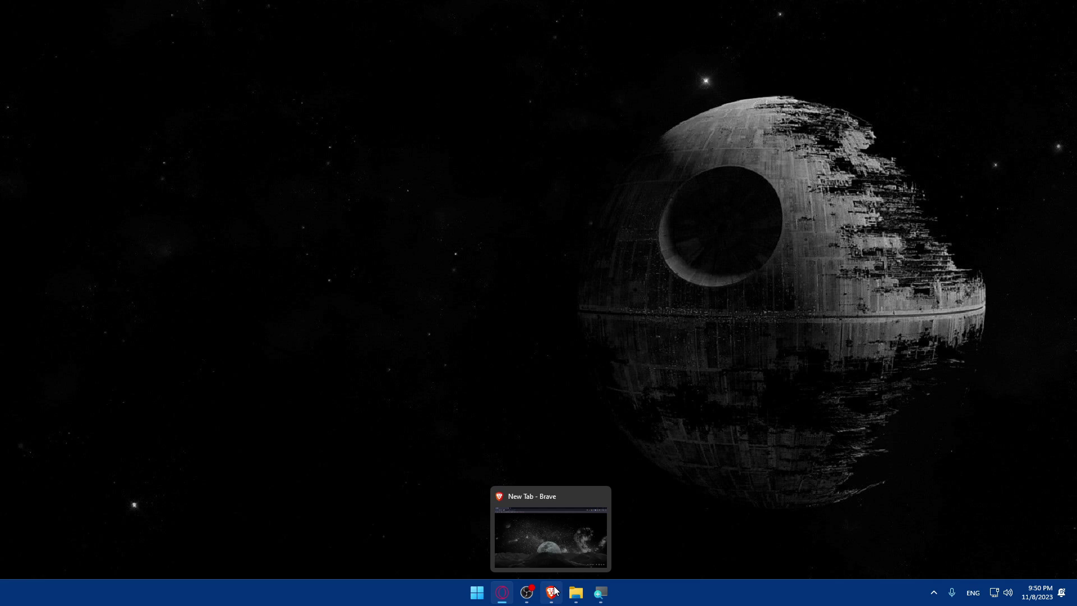
pyautogui.click(553, 590)
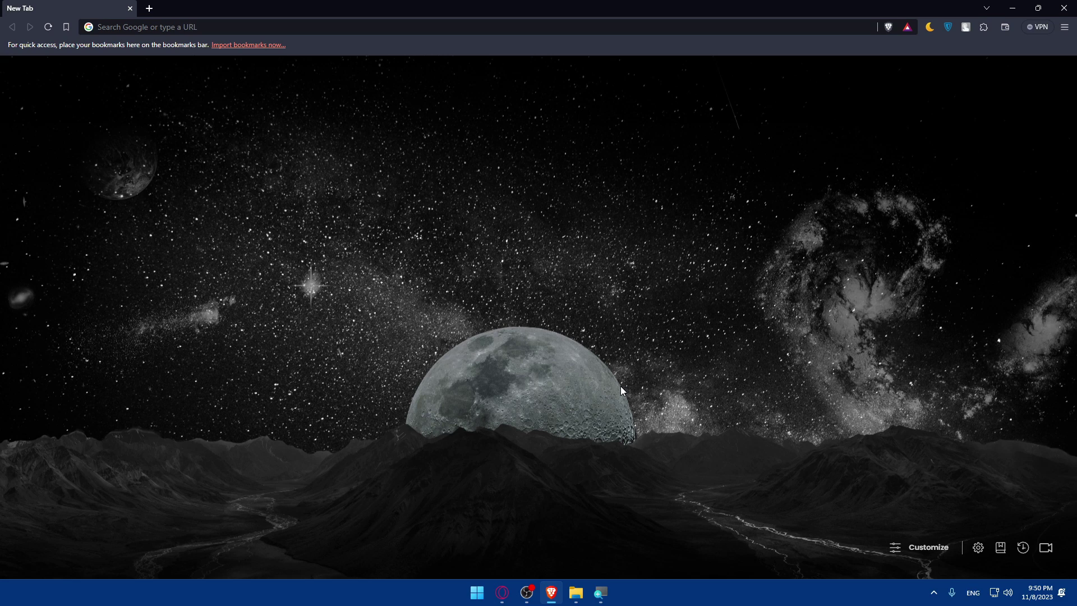
pyautogui.click(314, 29)
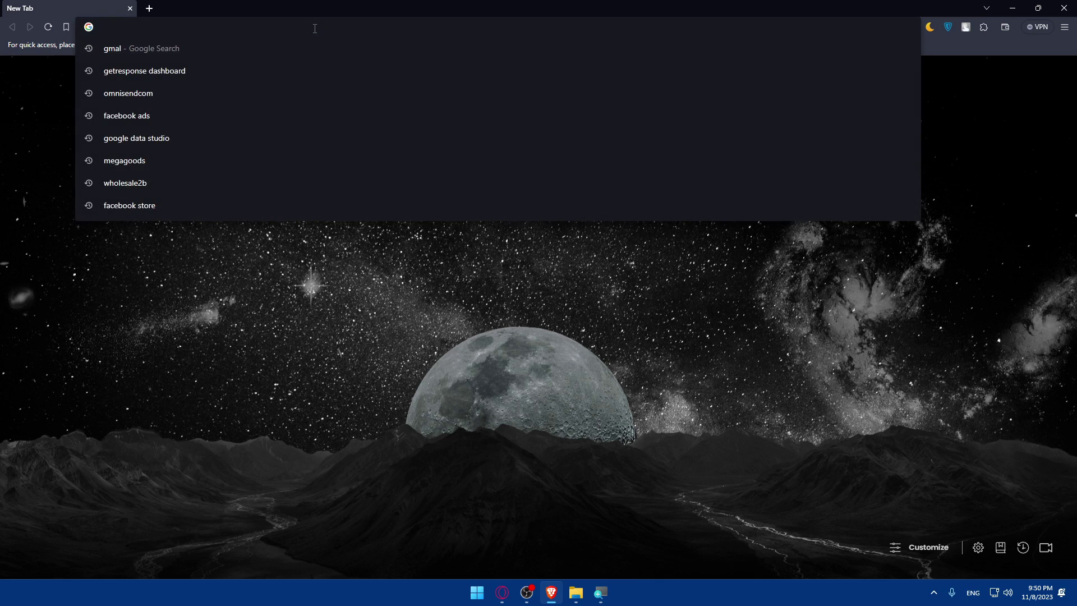
pyautogui.write('zopi.com')
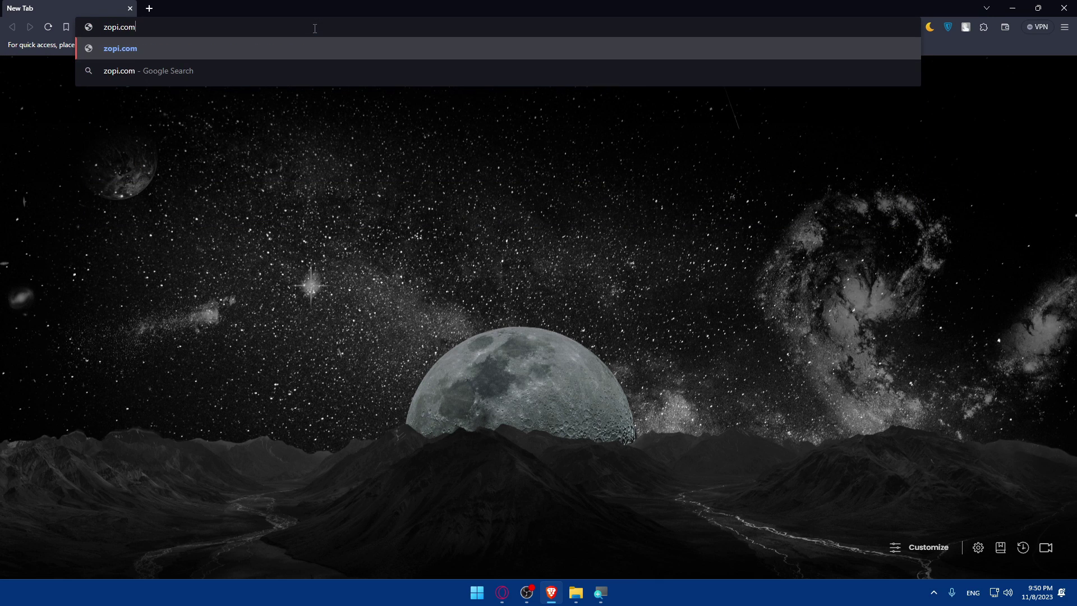
pyautogui.press('Return')
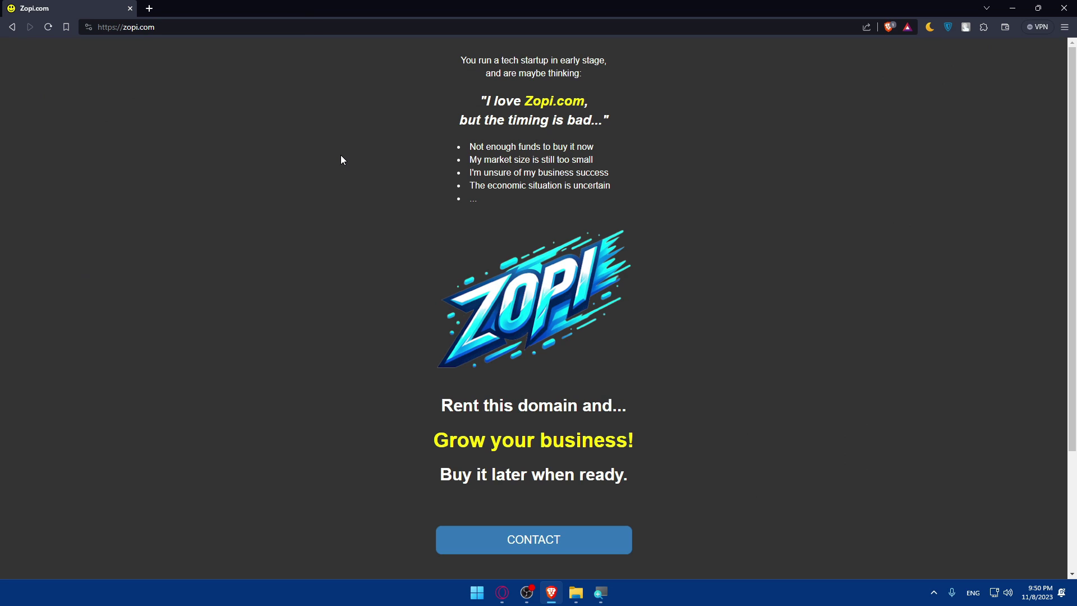
# Load shopify.com in a new tab and scroll through its homepage
pyautogui.click(149, 8)
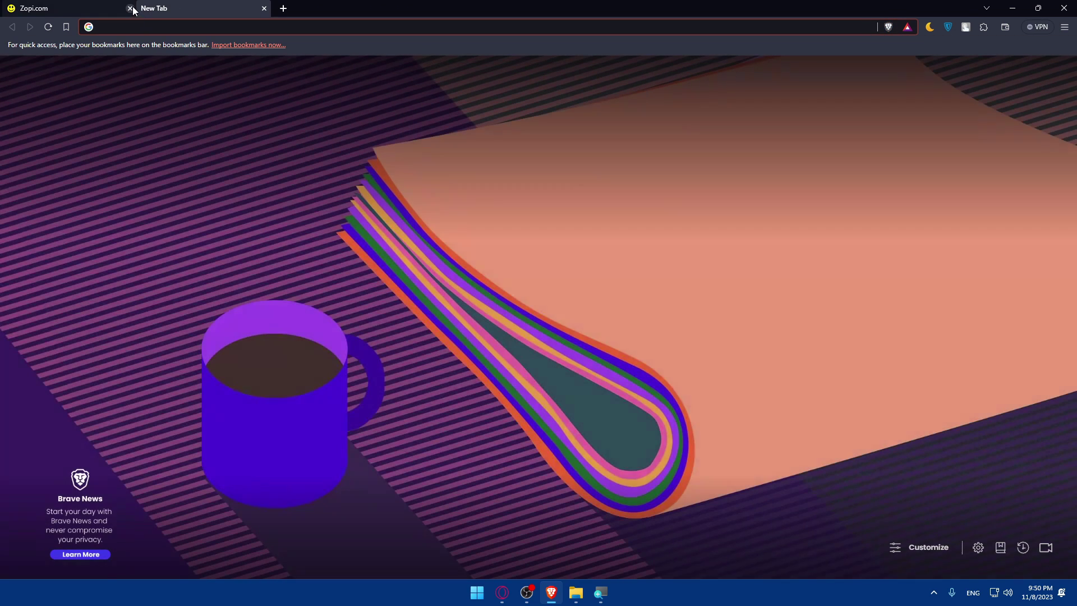
pyautogui.click(141, 25)
pyautogui.write('sho')
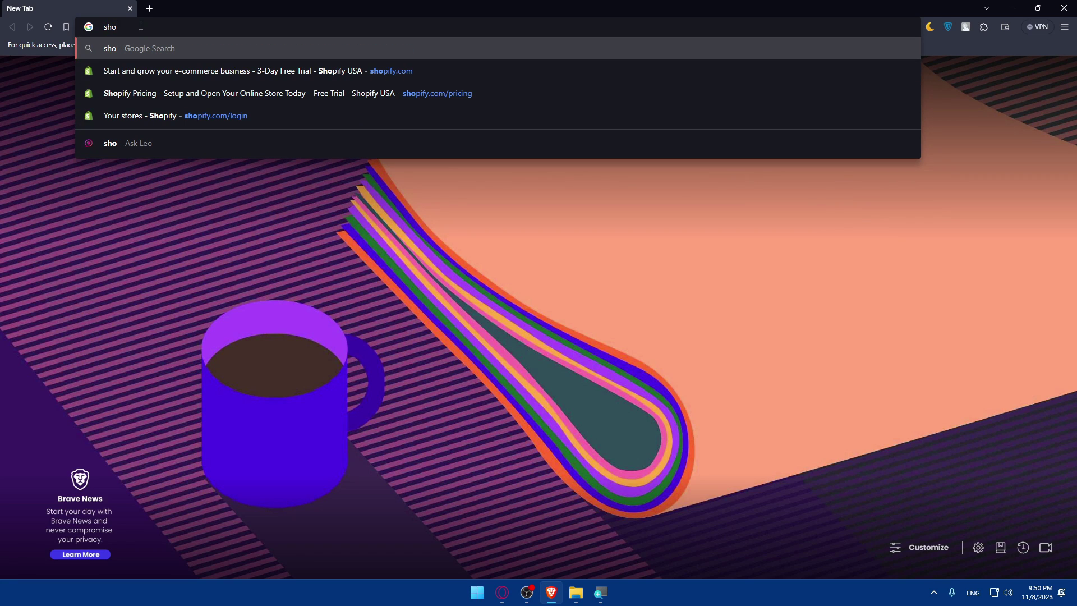
pyautogui.write('pify.')
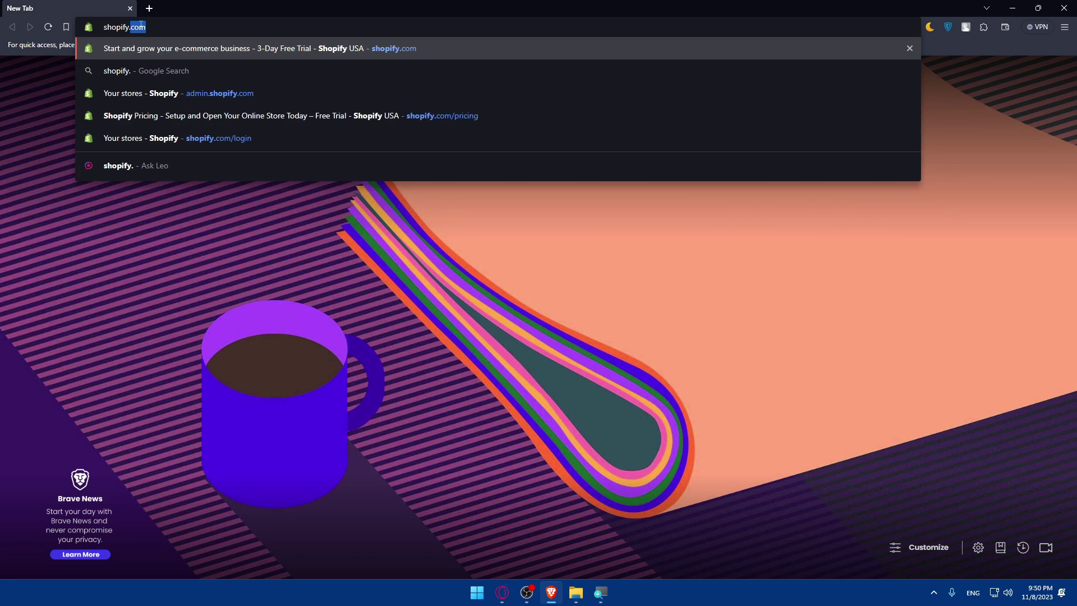
pyautogui.write('com')
pyautogui.press('Return')
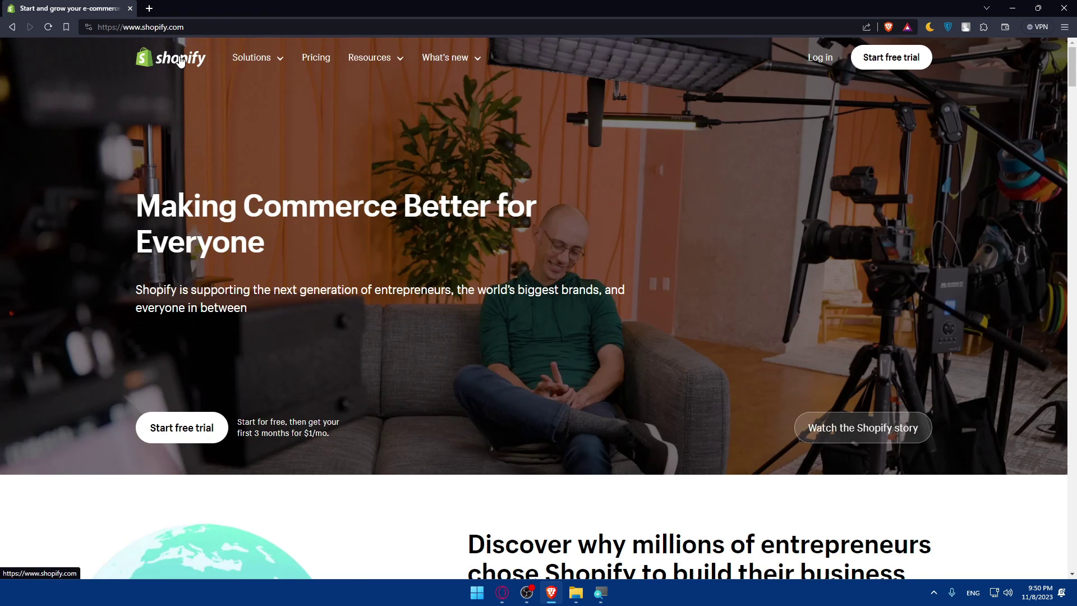
pyautogui.scroll(-7, 536, 268)
pyautogui.scroll(7, 488, 193)
pyautogui.scroll(-15, 483, 196)
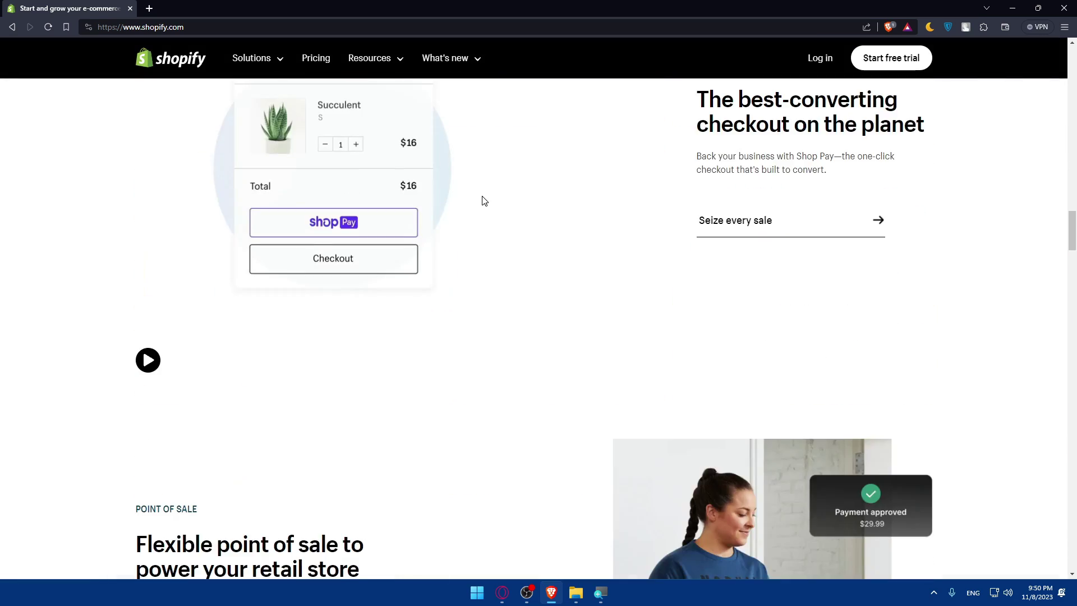
pyautogui.scroll(4, 483, 199)
pyautogui.scroll(-4, 483, 202)
pyautogui.scroll(10, 482, 203)
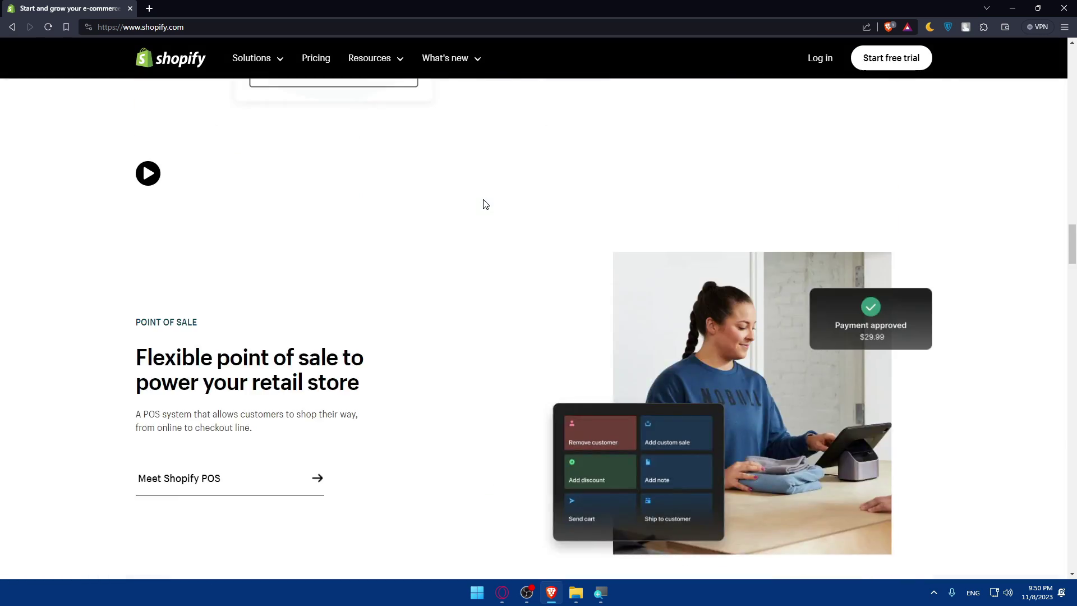
# Open Shopify Pricing and switch to yearly billing: Basic $24, Shopify $69, Advanced $299 monthly
pyautogui.click(330, 55)
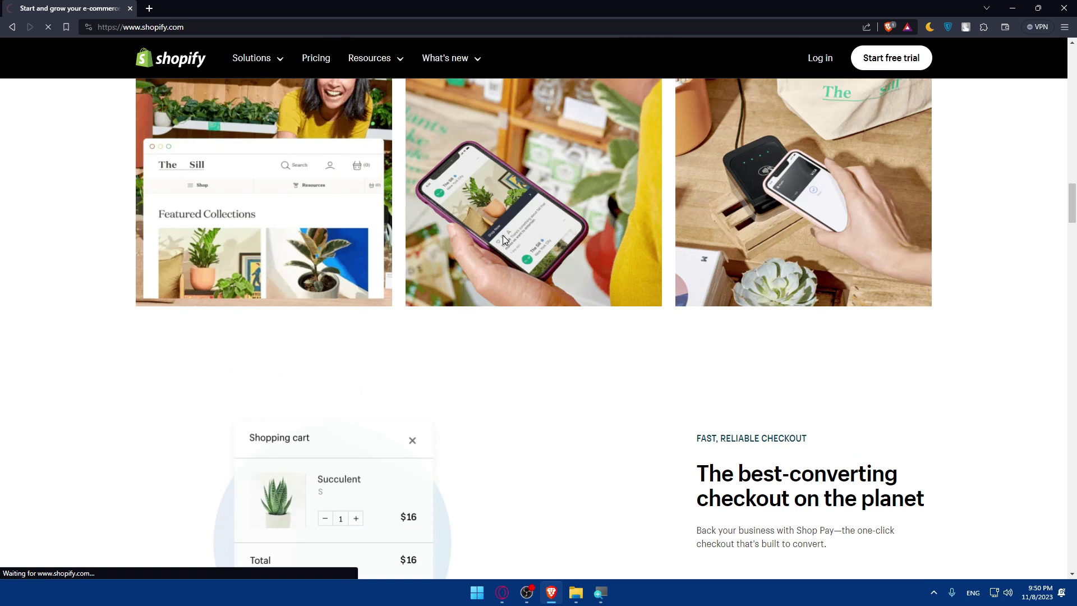
pyautogui.scroll(-5, 515, 331)
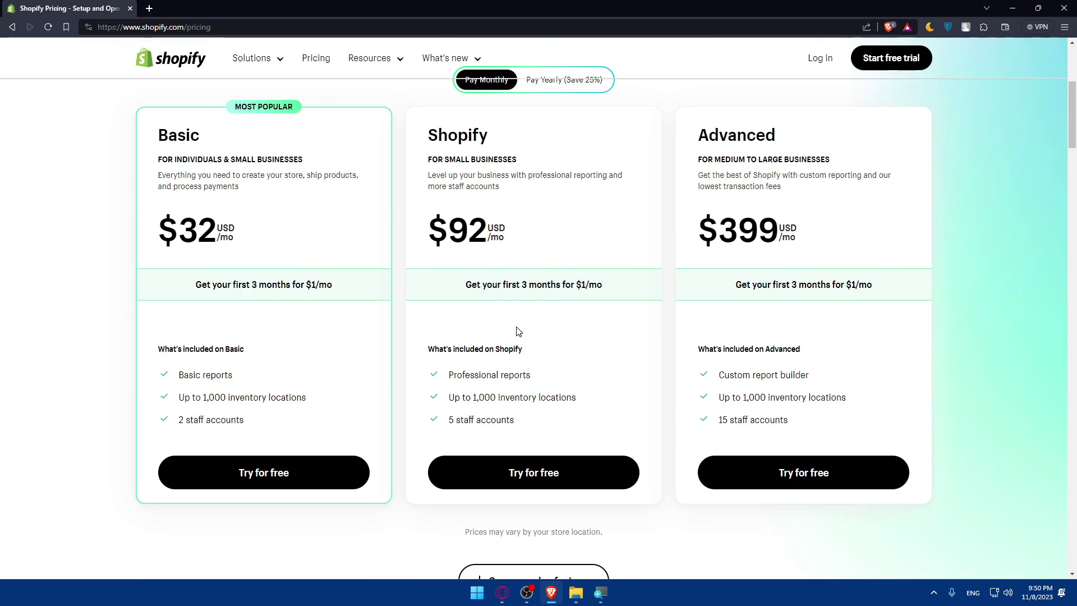
pyautogui.click(558, 87)
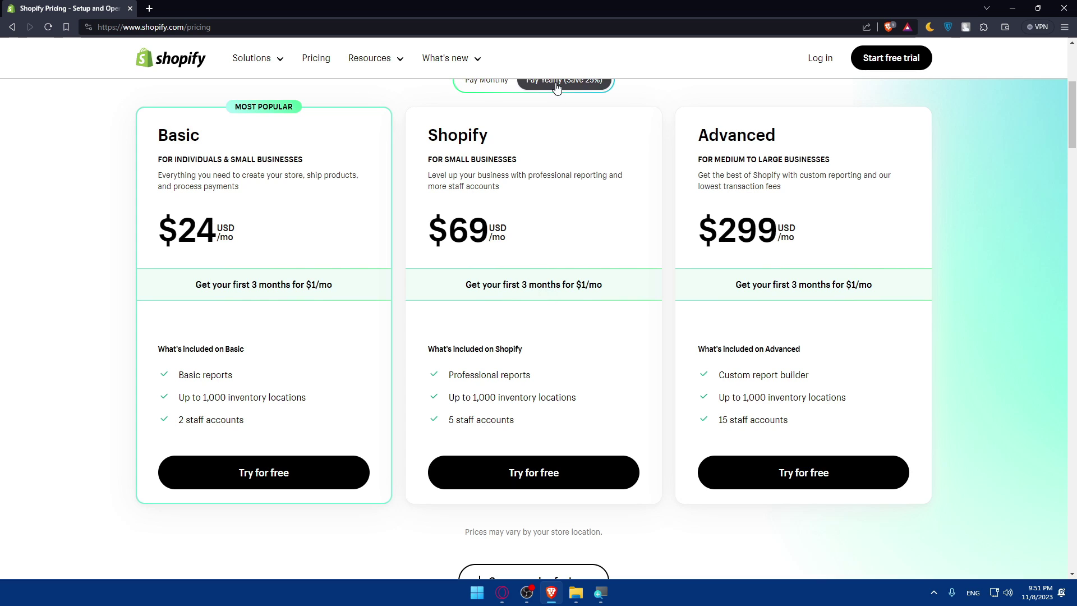
pyautogui.scroll(5, 681, 272)
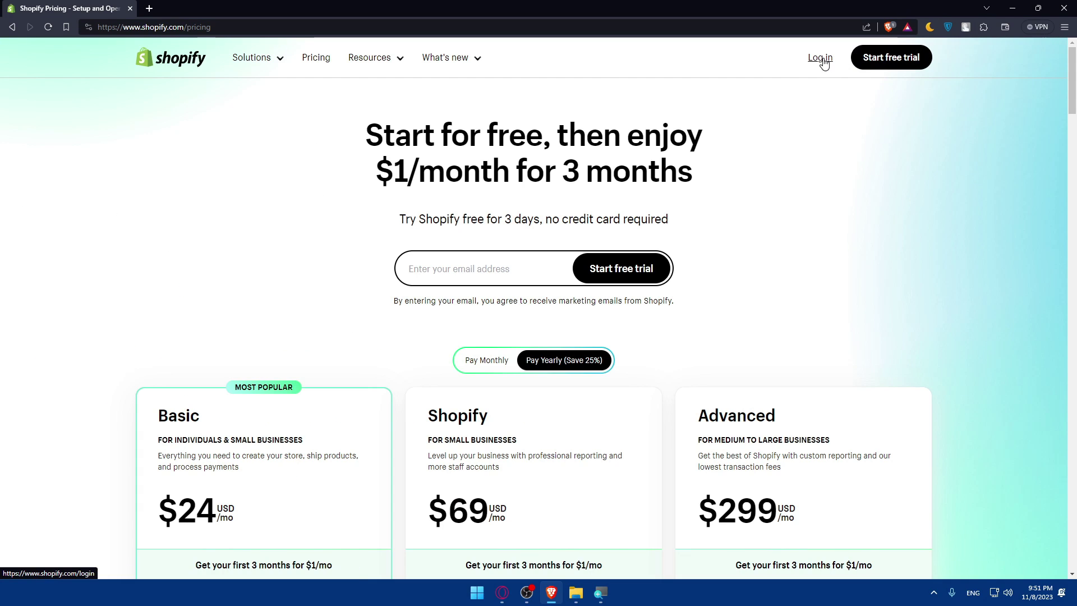
# Log in to the store admin, collapse the trial reminder, and highlight the 0 / 6 completed progress
pyautogui.click(823, 60)
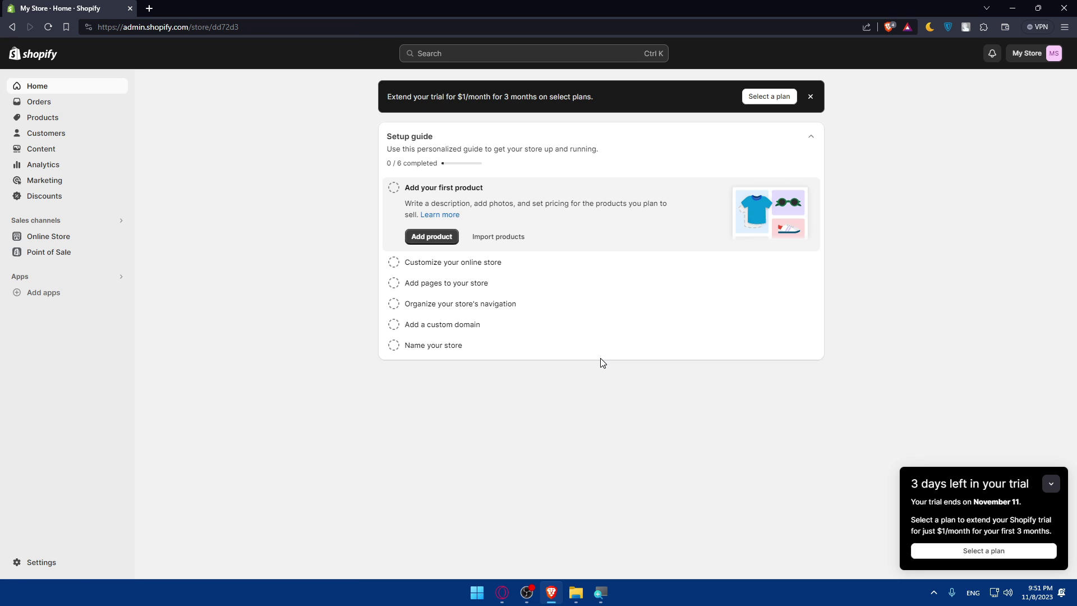
pyautogui.click(1050, 485)
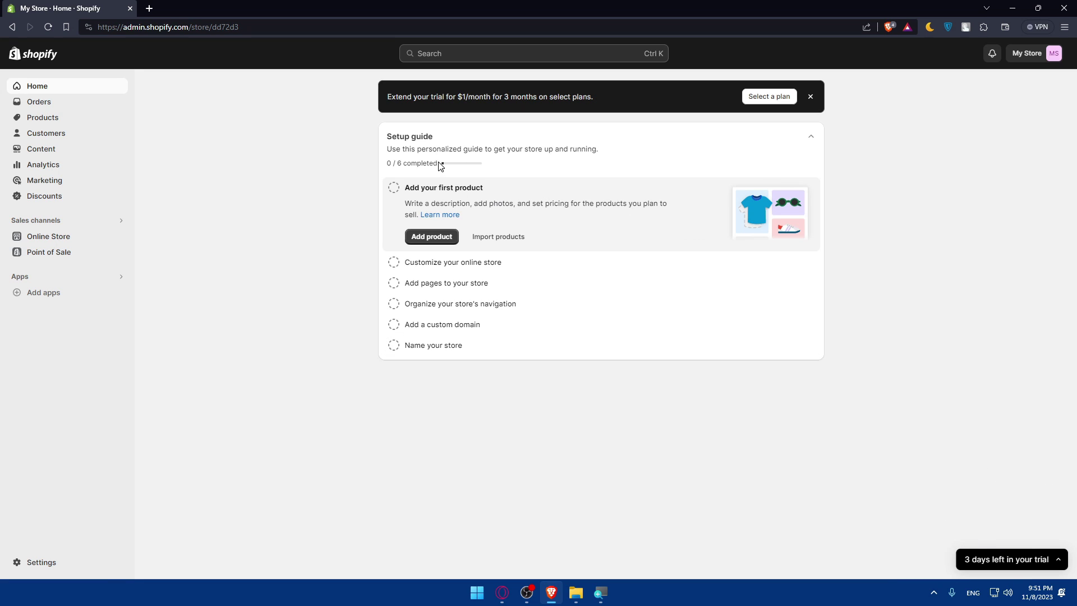
pyautogui.moveTo(441, 166); pyautogui.dragTo(353, 166)
pyautogui.click(353, 167)
pyautogui.moveTo(440, 165); pyautogui.dragTo(374, 163)
pyautogui.click(364, 178)
# Search the App Store for 'zopi' and open the Zopi - AliExpress Dropshipping listing
pyautogui.click(45, 292)
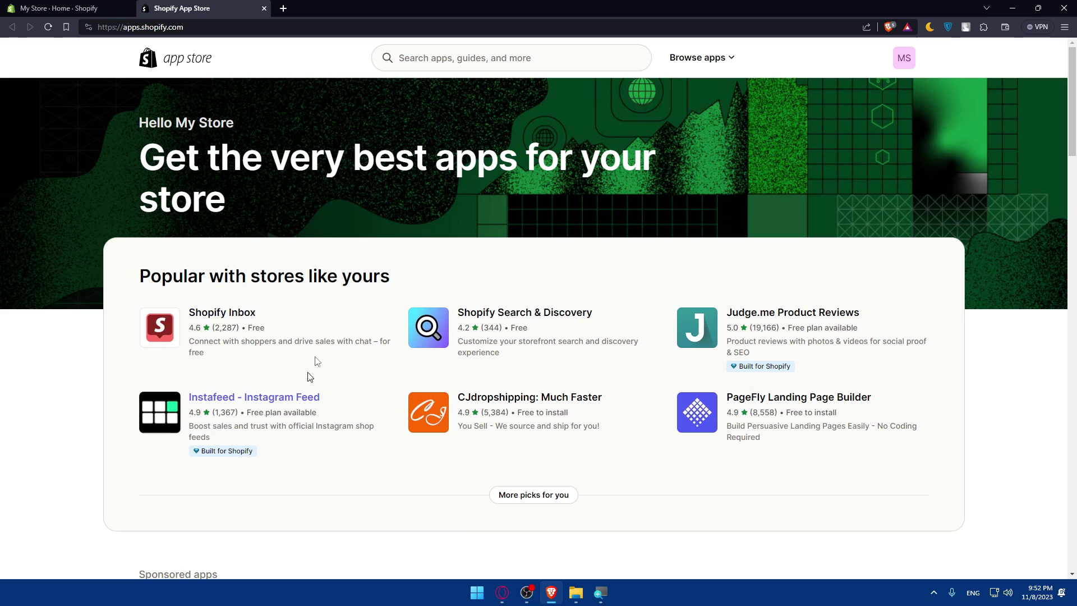
pyautogui.click(472, 58)
pyautogui.write('zopi')
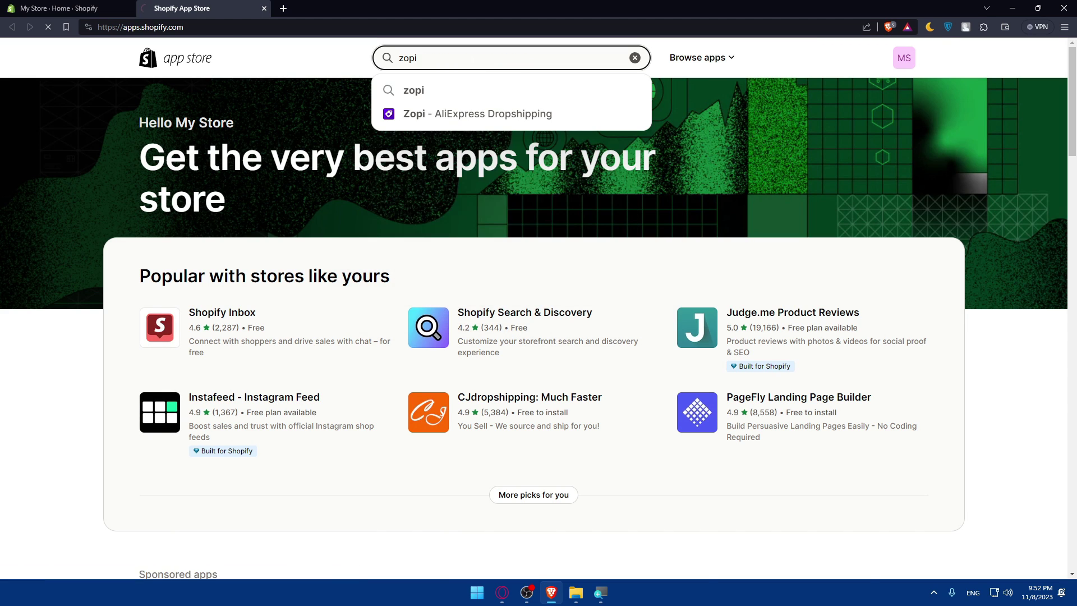
pyautogui.press('Return')
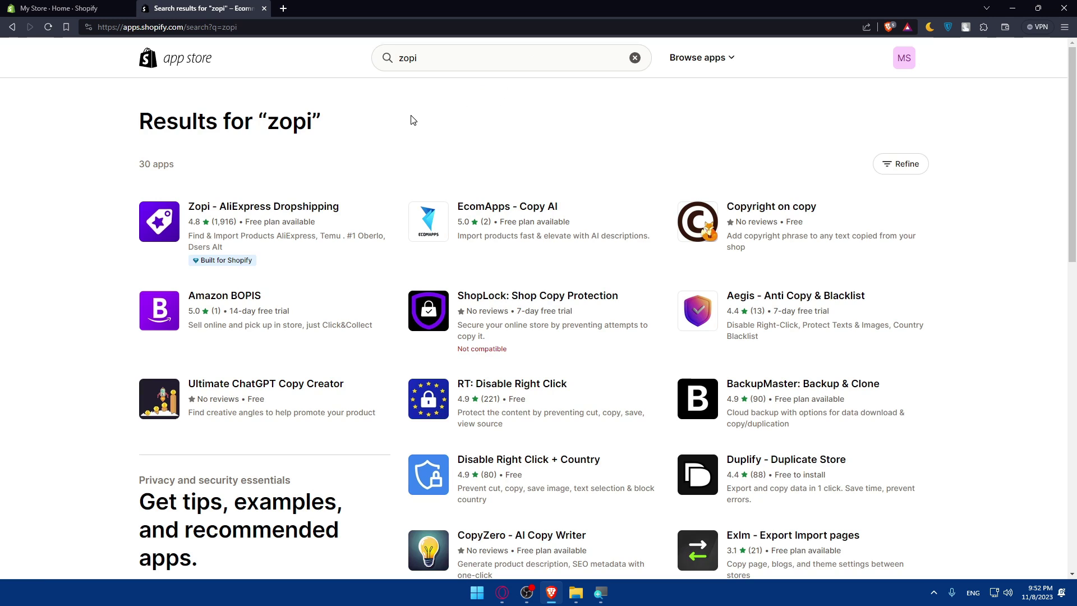
pyautogui.click(265, 239)
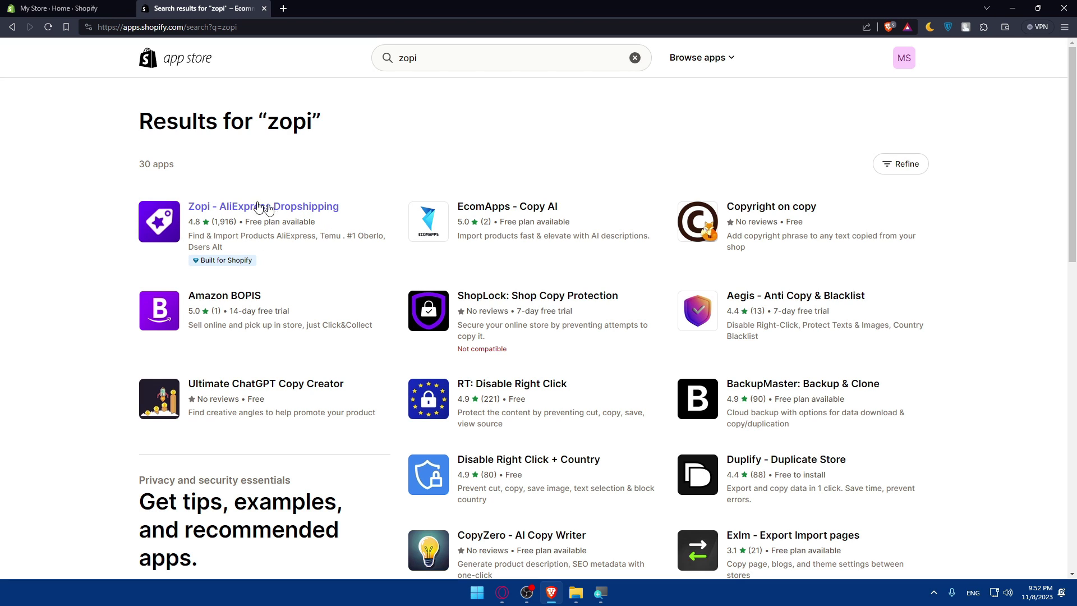
# Read Zopi's free-plan note, rating and feature bullets, scrolling down toward Pricing
pyautogui.click(258, 208)
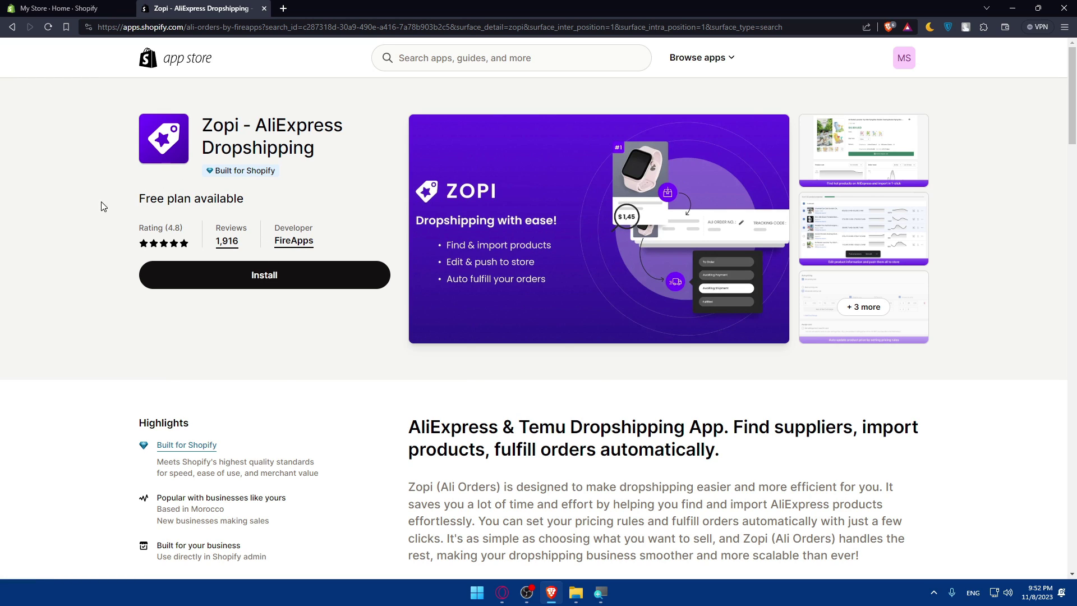
pyautogui.moveTo(102, 206); pyautogui.dragTo(314, 200)
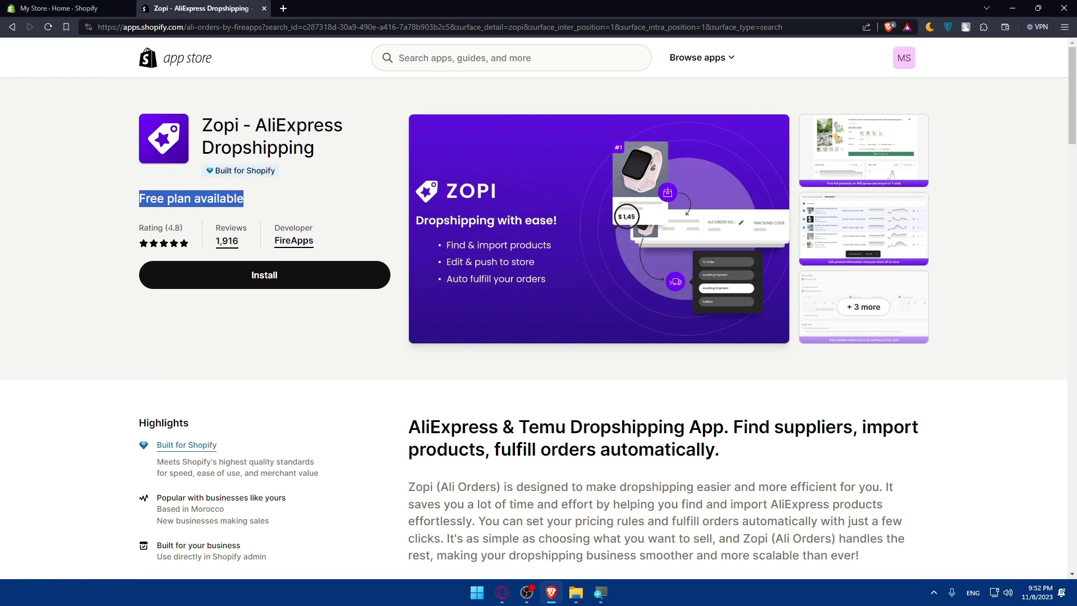
pyautogui.moveTo(169, 228); pyautogui.dragTo(177, 228)
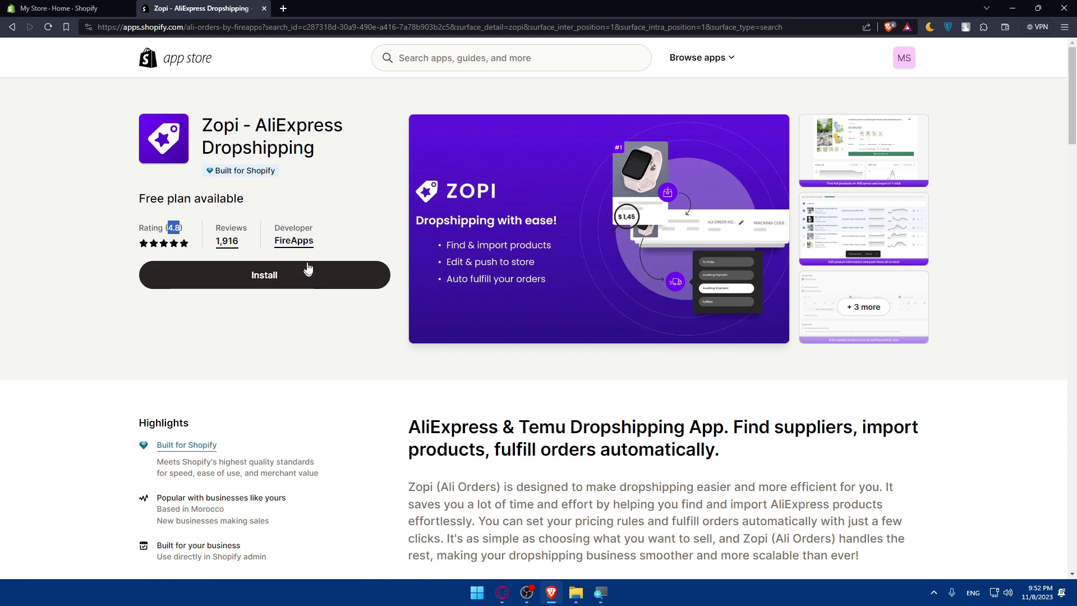
pyautogui.scroll(-5, 316, 280)
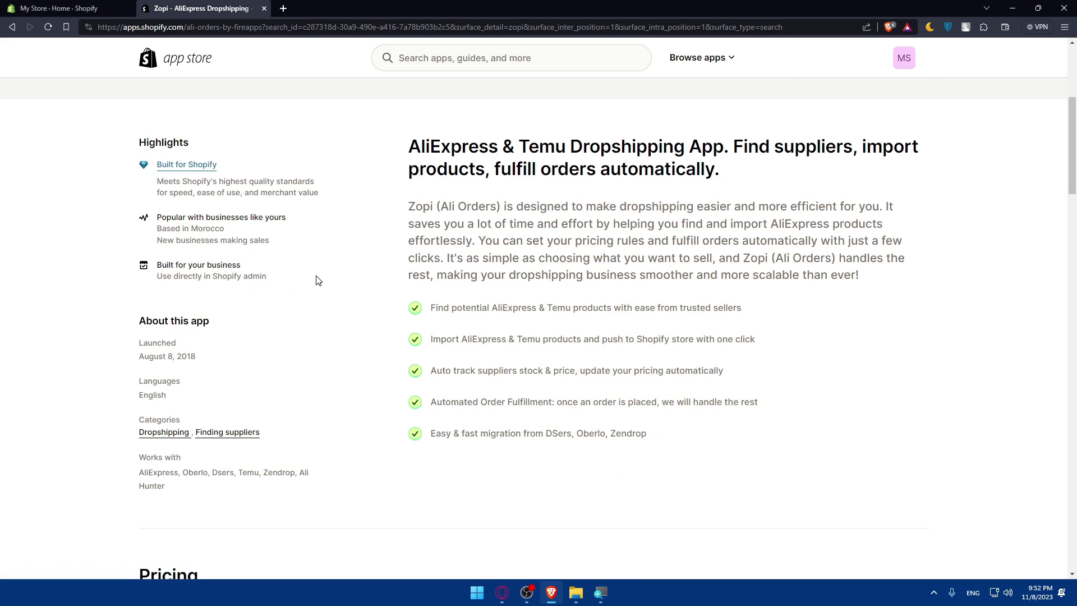
pyautogui.moveTo(429, 308); pyautogui.dragTo(755, 311)
pyautogui.click(755, 310)
pyautogui.moveTo(523, 370); pyautogui.dragTo(611, 370)
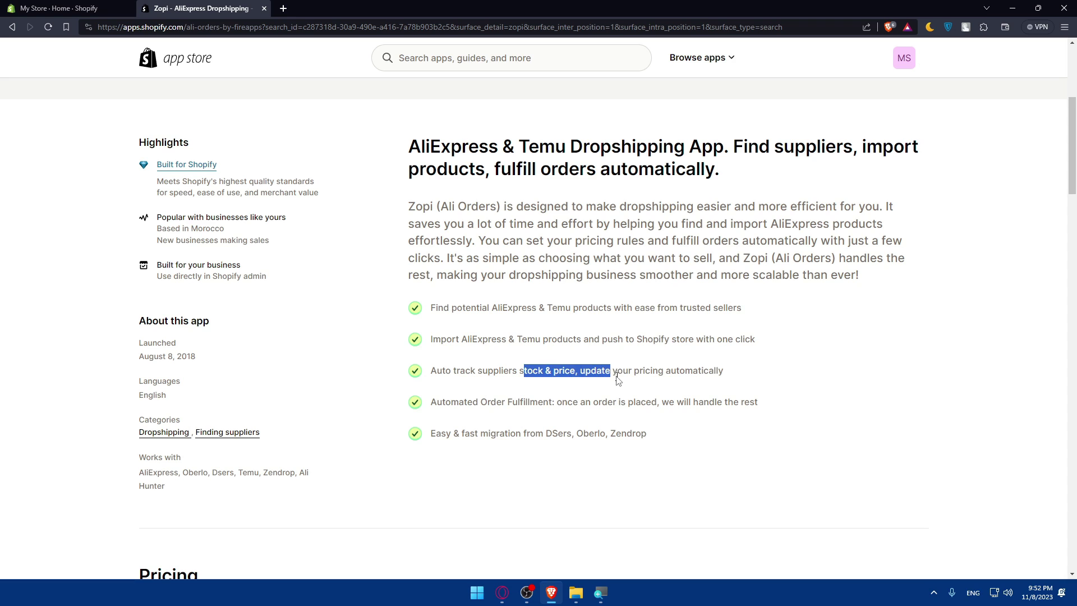
pyautogui.click(617, 381)
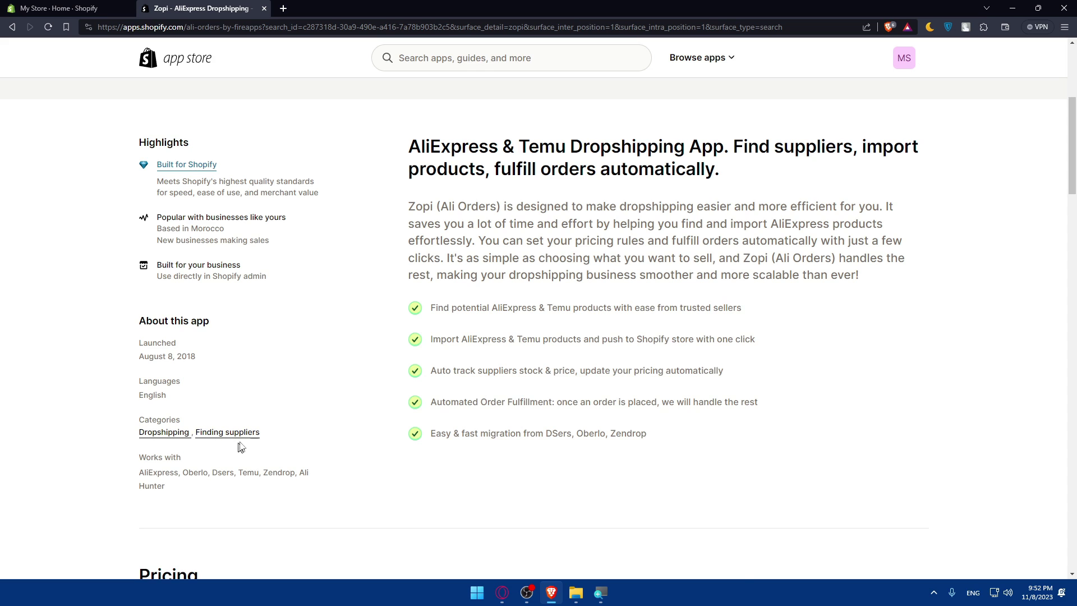
pyautogui.scroll(-3, 241, 441)
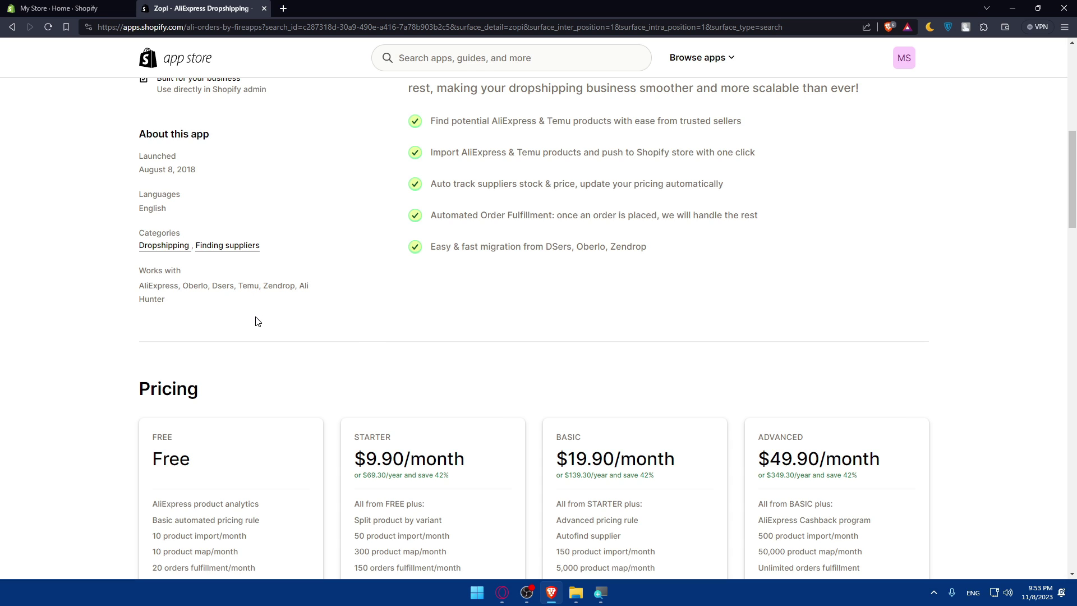
# Highlight the Basic plan's features, scan the reviews, and scroll back to the listing header
pyautogui.scroll(-3, 257, 321)
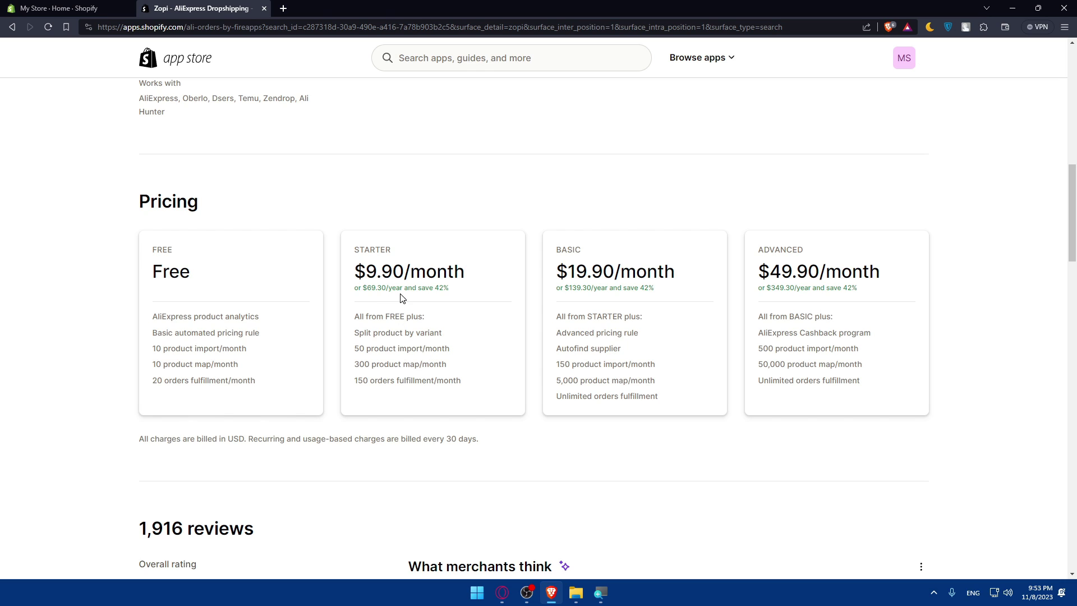
pyautogui.moveTo(474, 386); pyautogui.dragTo(354, 316)
pyautogui.moveTo(587, 316); pyautogui.dragTo(903, 392)
pyautogui.scroll(-15, 559, 360)
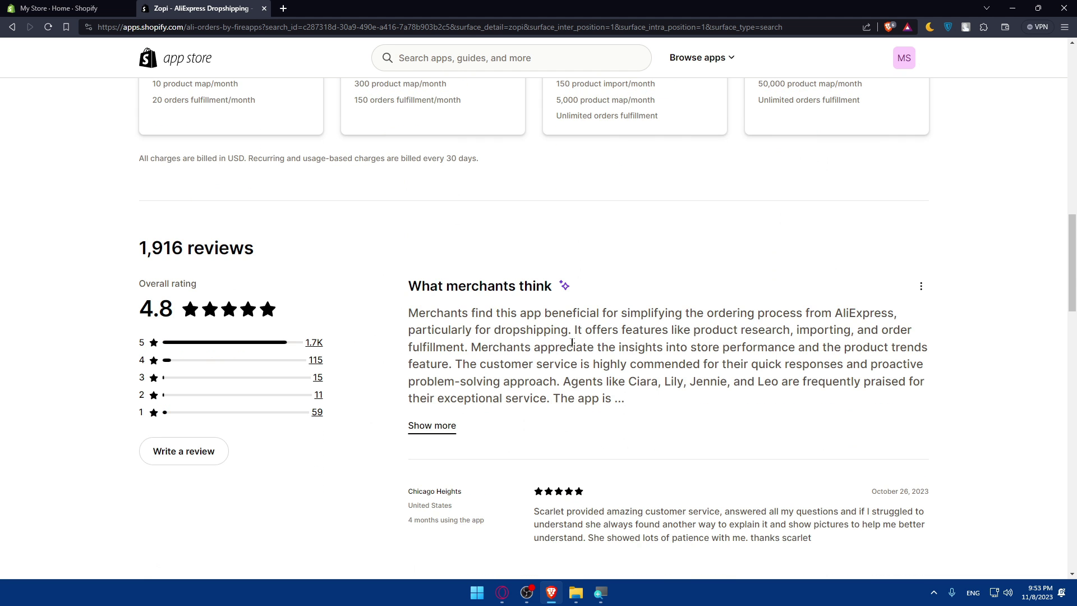
pyautogui.scroll(5, 617, 280)
pyautogui.scroll(-5, 690, 269)
pyautogui.scroll(2, 729, 292)
pyautogui.scroll(20, 663, 293)
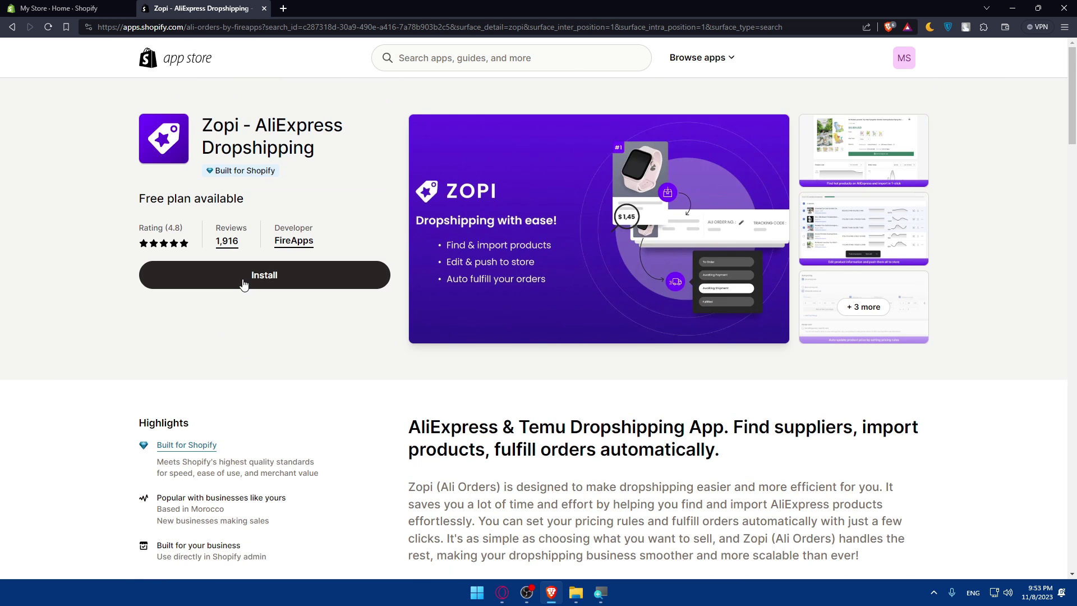
# Start the Zopi install and open the developer's privacy policy in a new tab
pyautogui.click(243, 284)
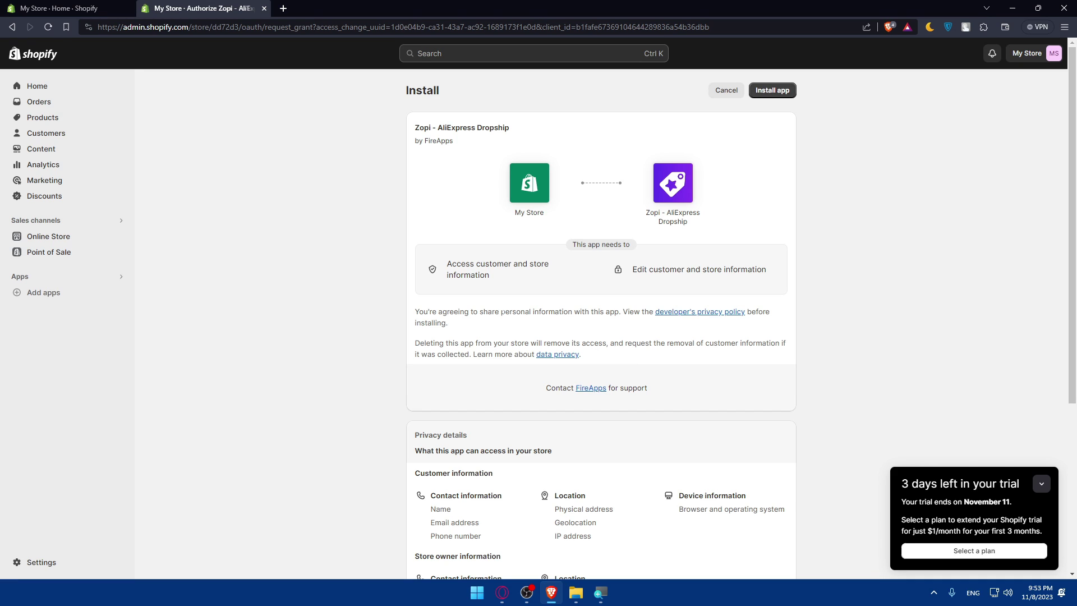
pyautogui.click(731, 312)
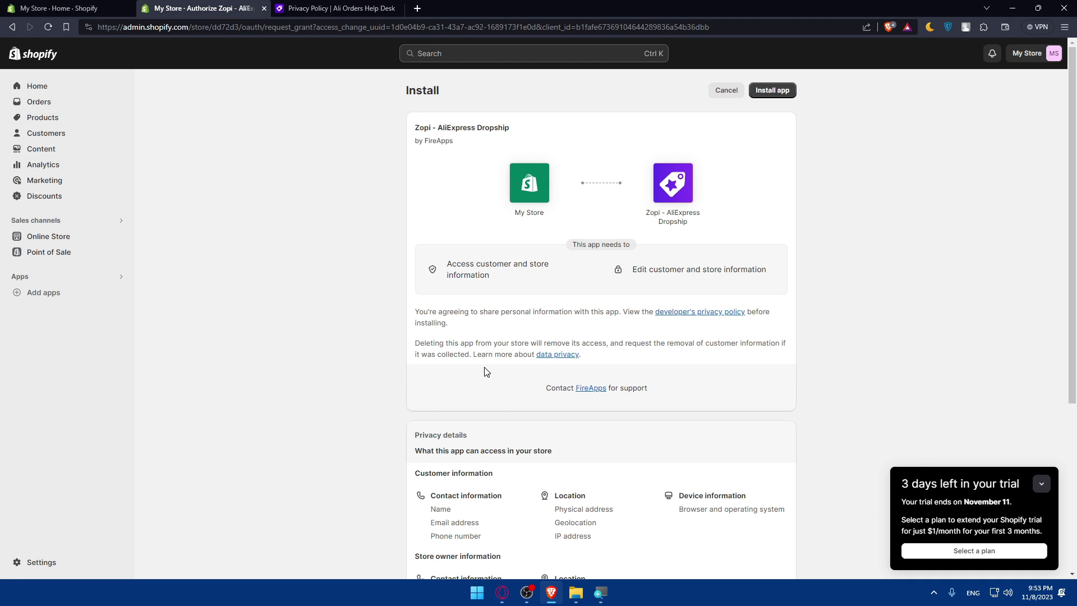
# Open Shopify's data privacy article, then read through the Ali Orders privacy policy
pyautogui.click(555, 356)
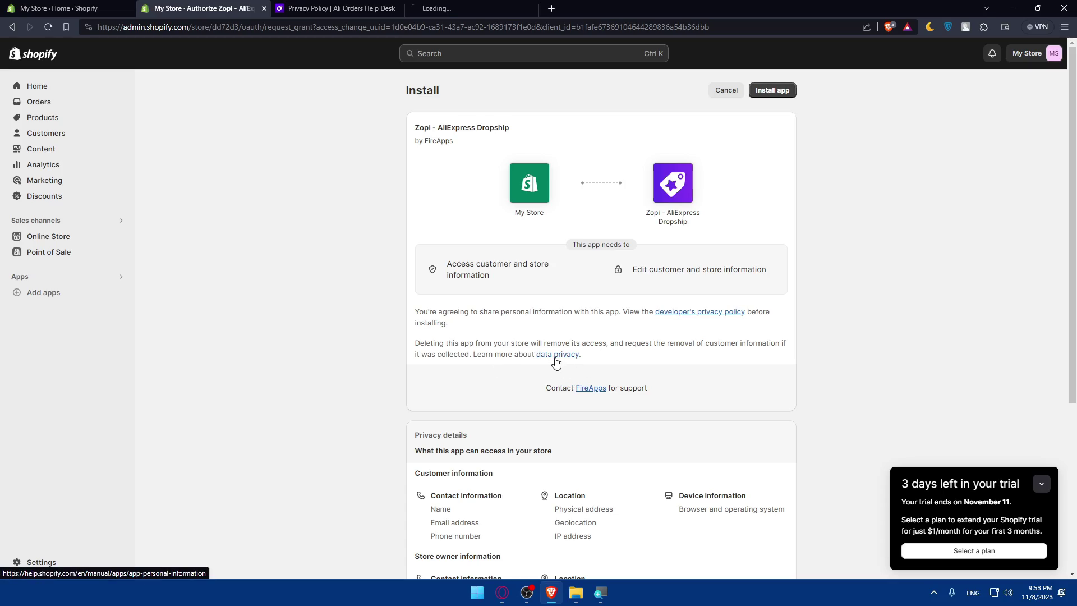
pyautogui.hotkey('ctrl', 'Tab')
pyautogui.scroll(-3, 568, 217)
pyautogui.scroll(-10, 567, 218)
pyautogui.scroll(12, 566, 218)
pyautogui.scroll(-2, 563, 218)
pyautogui.scroll(-15, 563, 218)
pyautogui.scroll(-8, 563, 218)
pyautogui.scroll(-7, 563, 219)
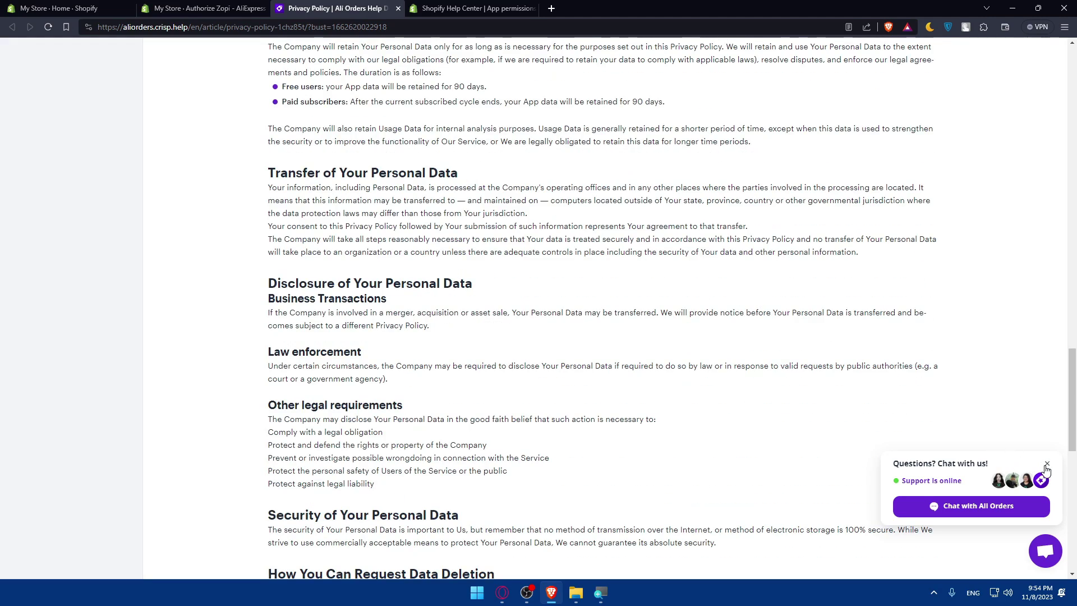
# Dismiss the chat invitation popup and close the privacy policy tab
pyautogui.click(1046, 466)
pyautogui.scroll(-8, 698, 338)
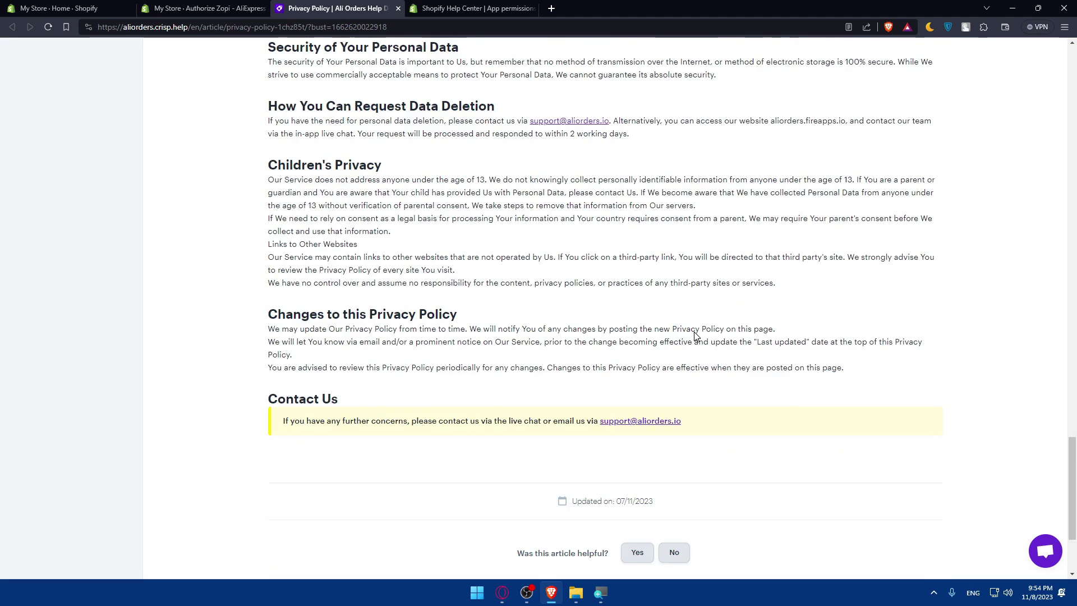
pyautogui.scroll(-2, 694, 335)
pyautogui.hotkey('ctrl', 'w')
pyautogui.scroll(-3, 572, 322)
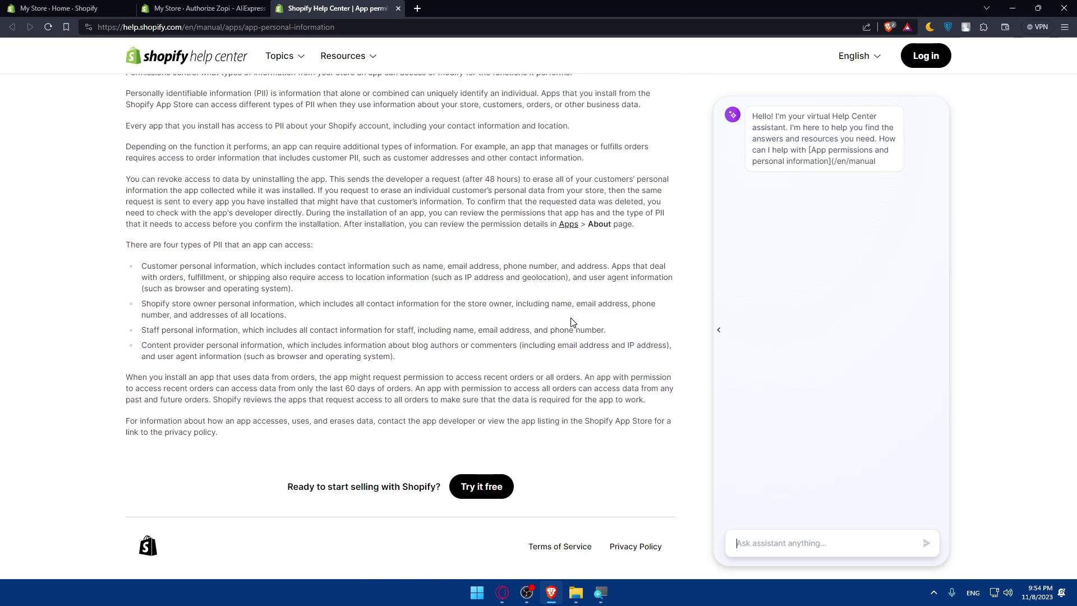
# Close the Help Center tab and review the permission details on the Install page
pyautogui.scroll(4, 572, 322)
pyautogui.hotkey('ctrl', 'w')
pyautogui.scroll(-5, 572, 233)
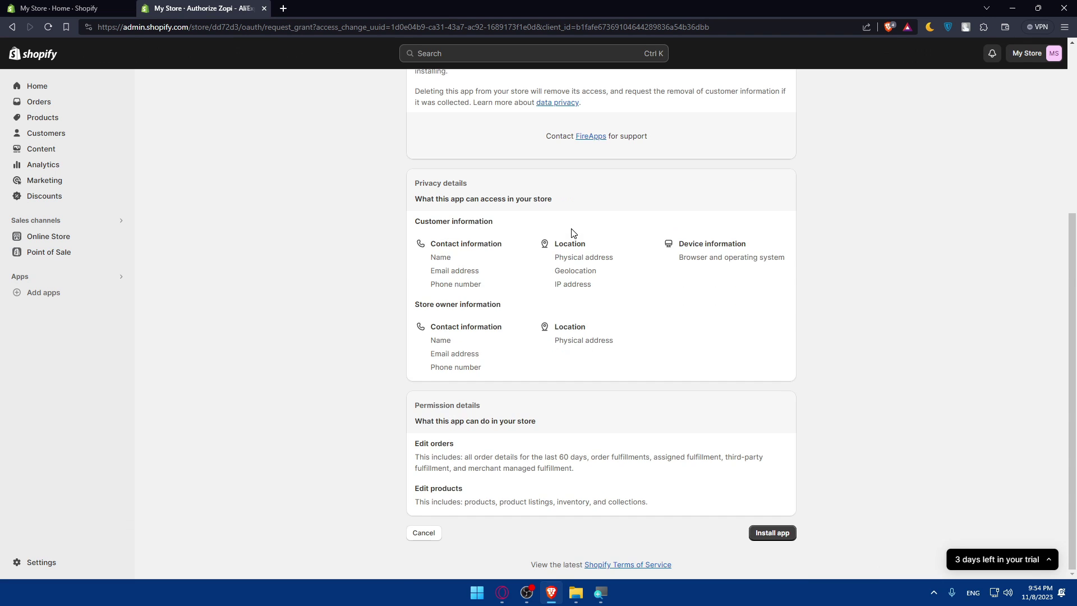
pyautogui.scroll(5, 572, 232)
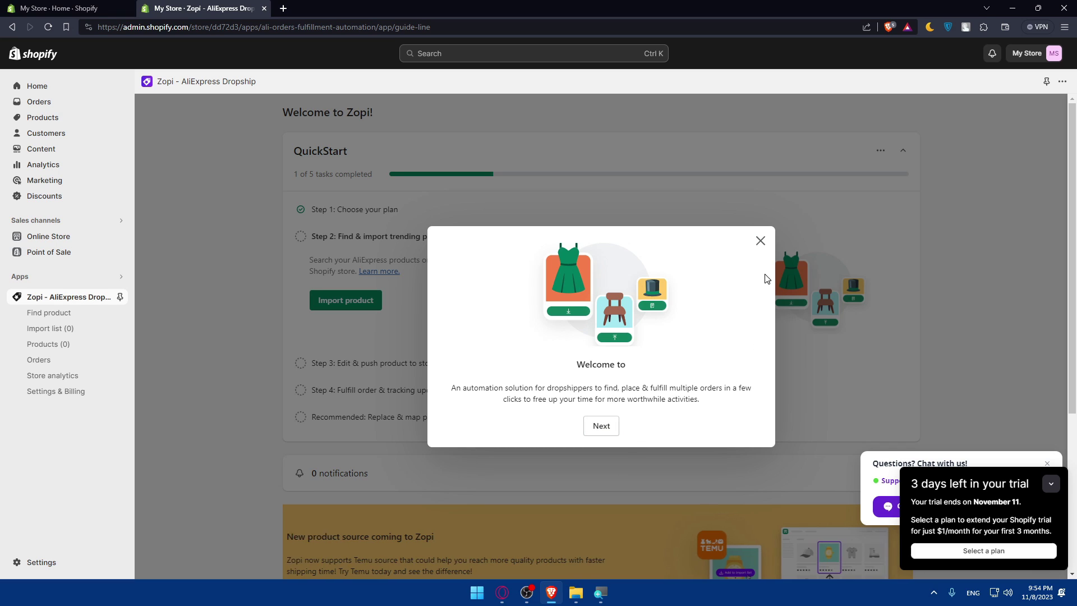
# Dismiss Zopi's welcome message, open Import product, and browse the Find product grid
pyautogui.click(761, 241)
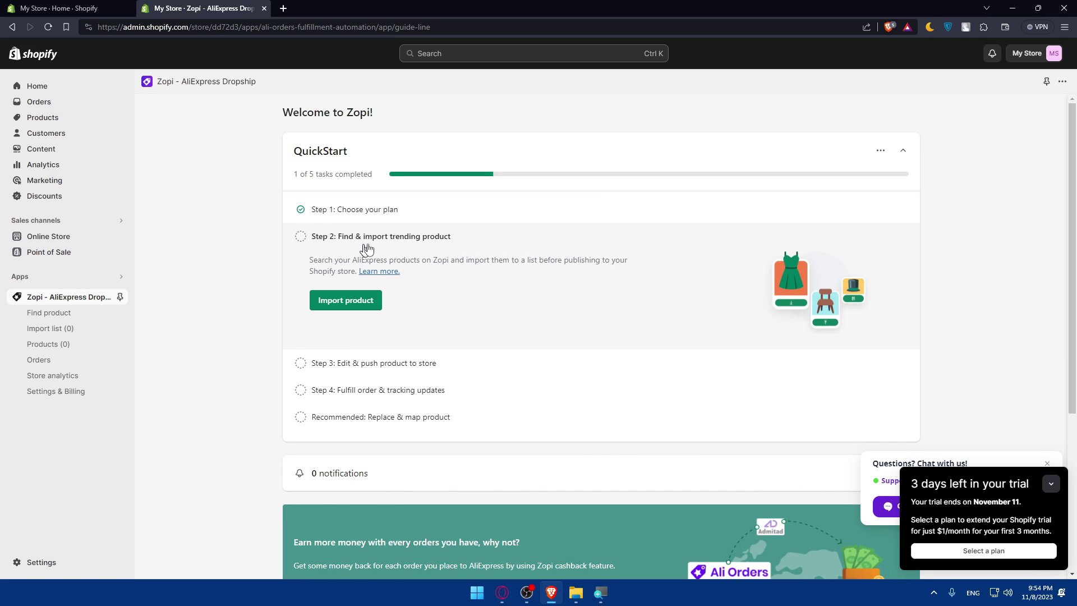
pyautogui.click(366, 301)
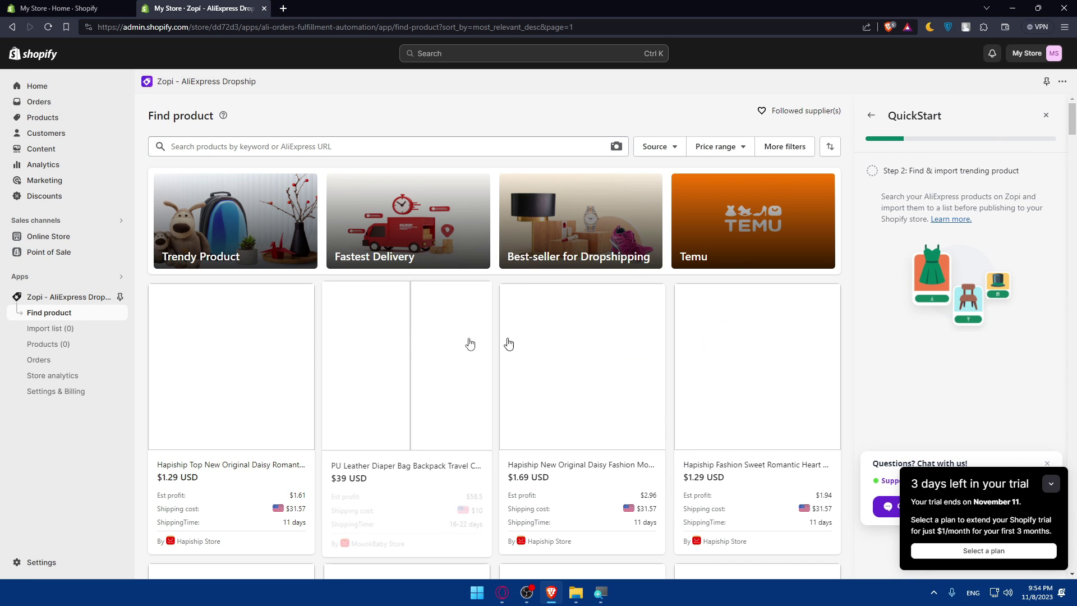
pyautogui.scroll(-15, 258, 356)
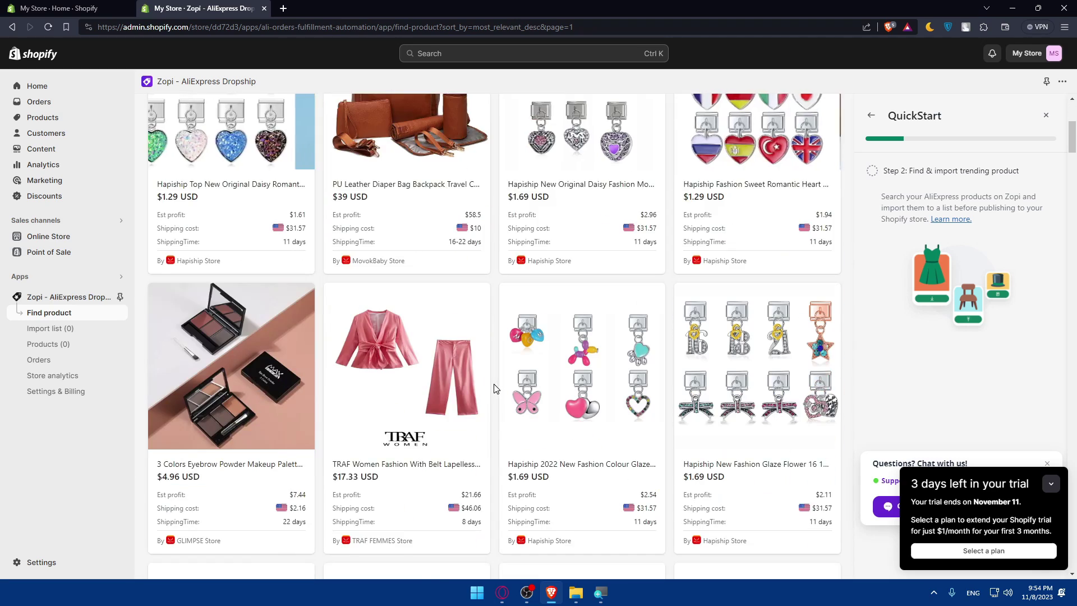
pyautogui.scroll(-5, 581, 330)
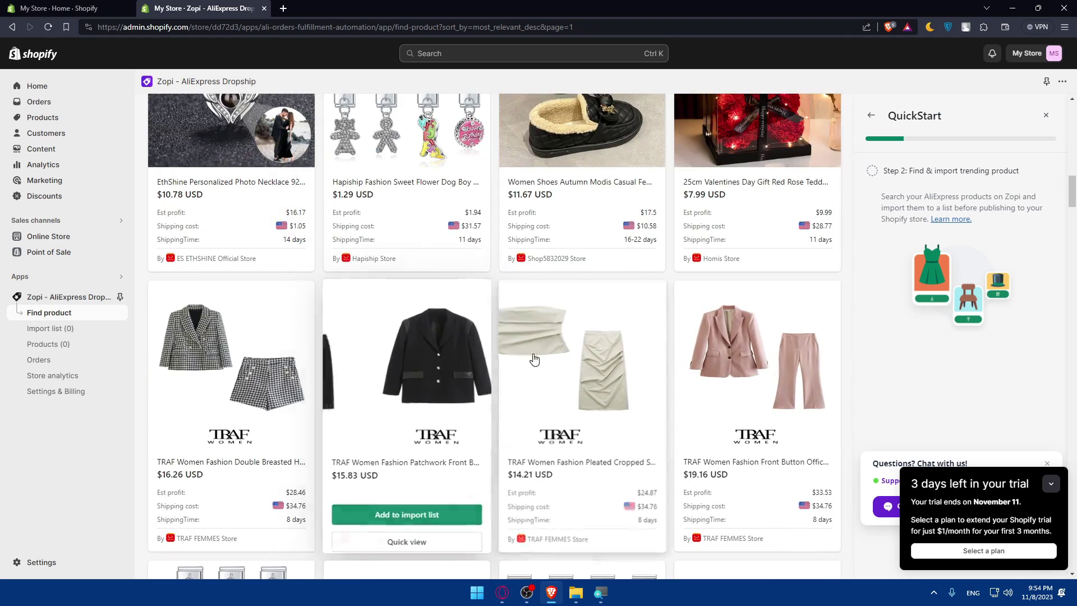
pyautogui.scroll(-2, 531, 358)
pyautogui.scroll(-2, 531, 358)
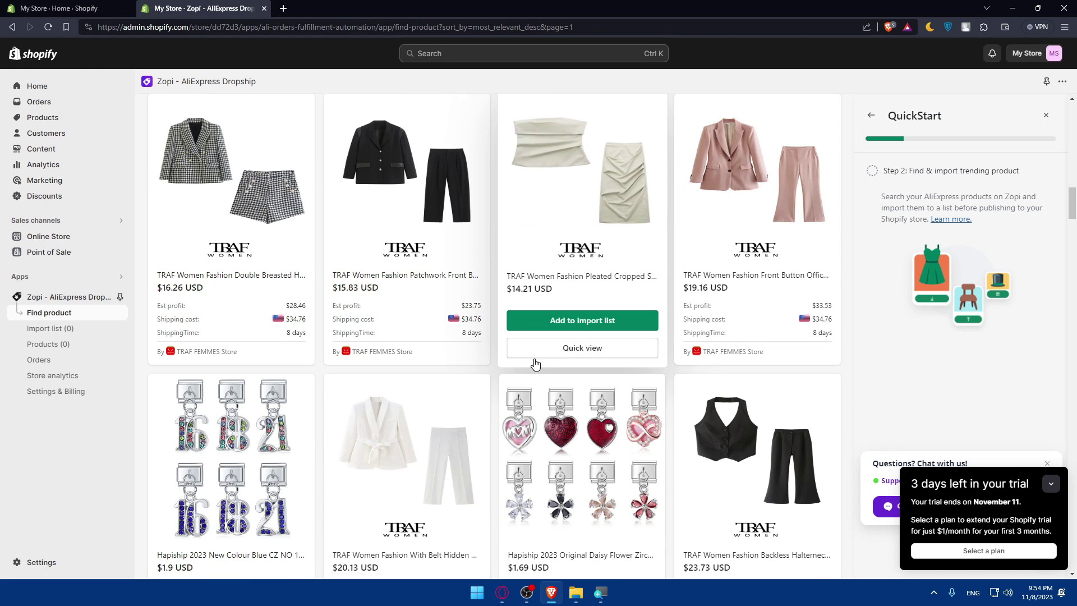
pyautogui.scroll(-10, 527, 371)
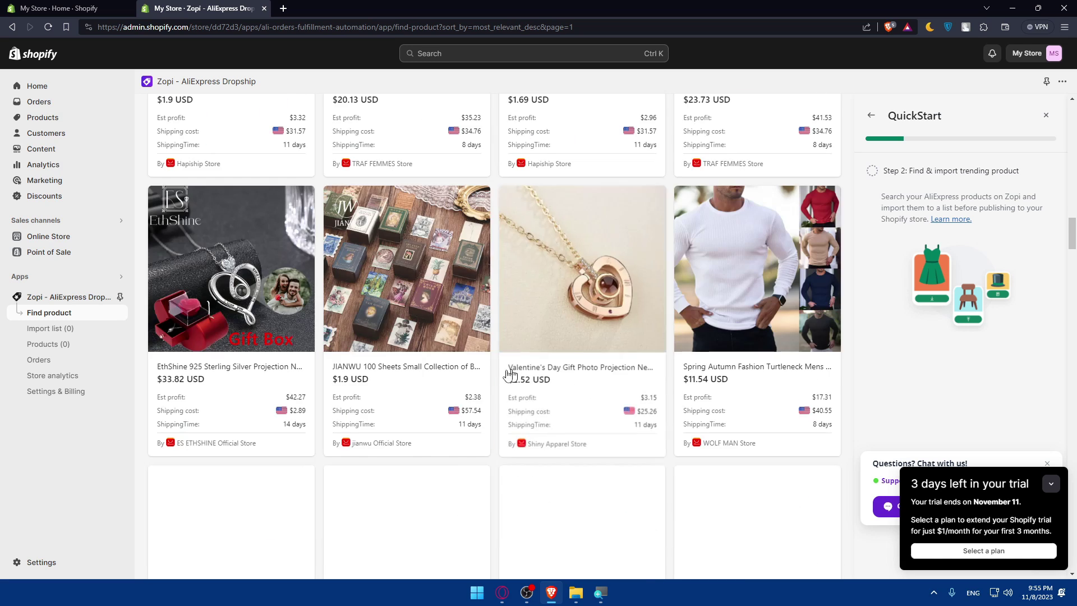
pyautogui.scroll(-4, 409, 387)
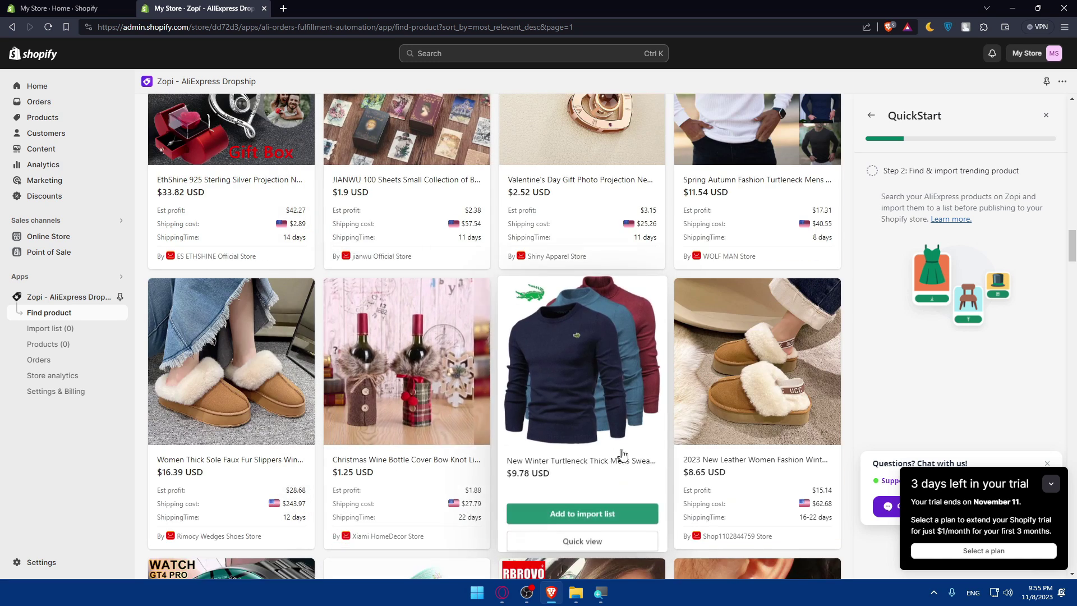
# Add the $9.78 turtleneck sweater to the import list, check its quick view and order trend, then close it
pyautogui.click(597, 507)
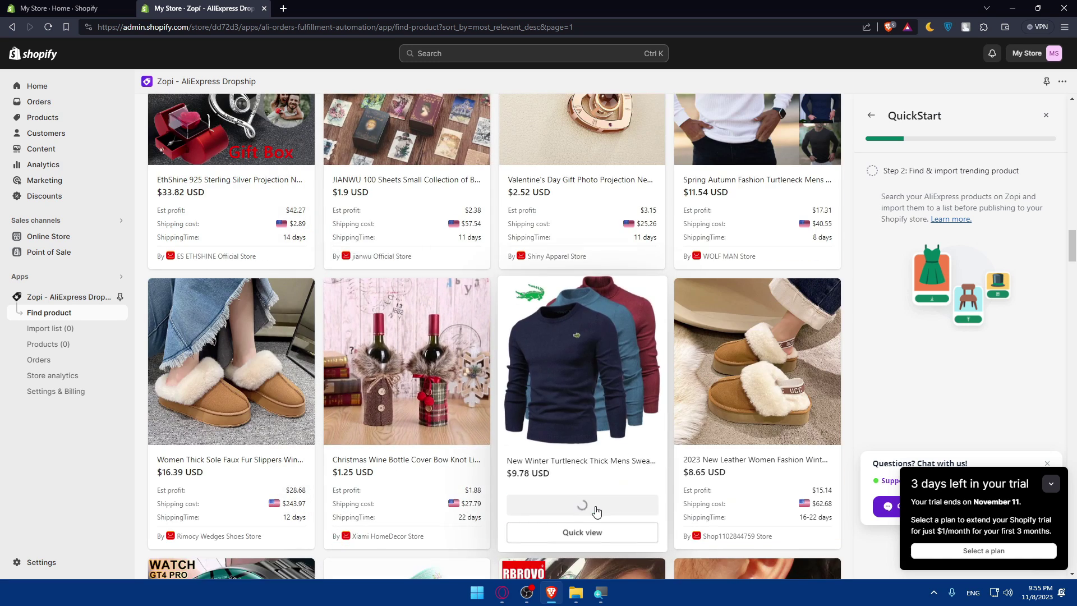
pyautogui.click(590, 541)
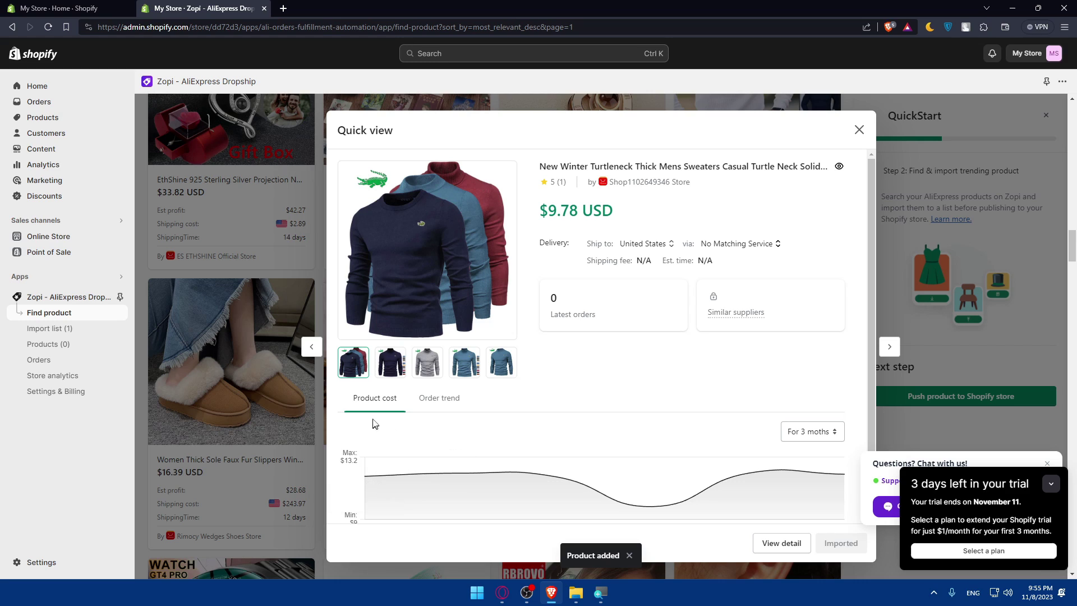
pyautogui.scroll(-1, 470, 432)
pyautogui.click(441, 379)
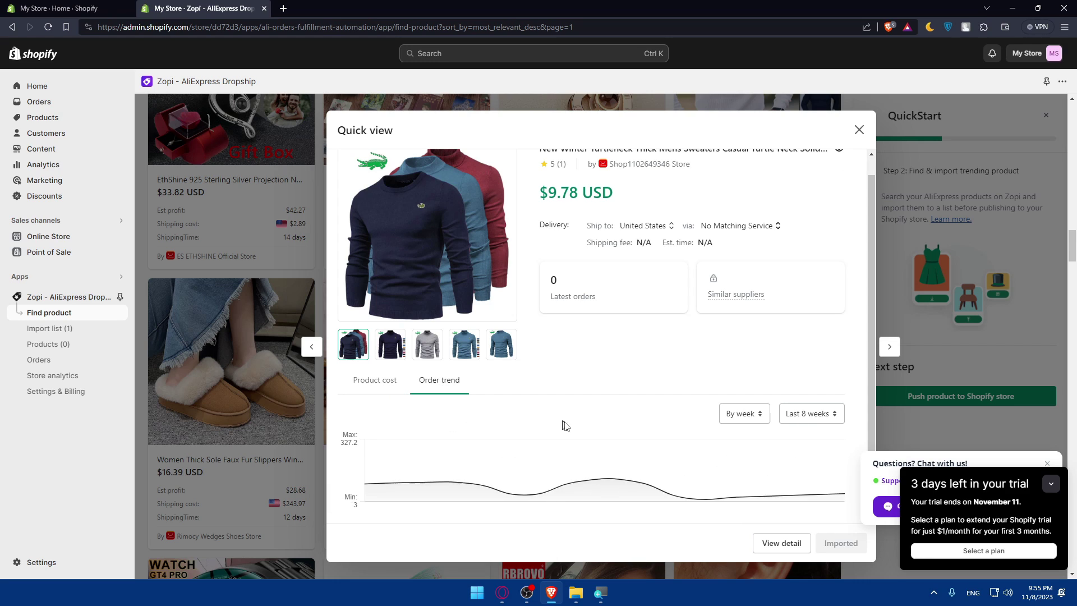
pyautogui.scroll(1, 671, 396)
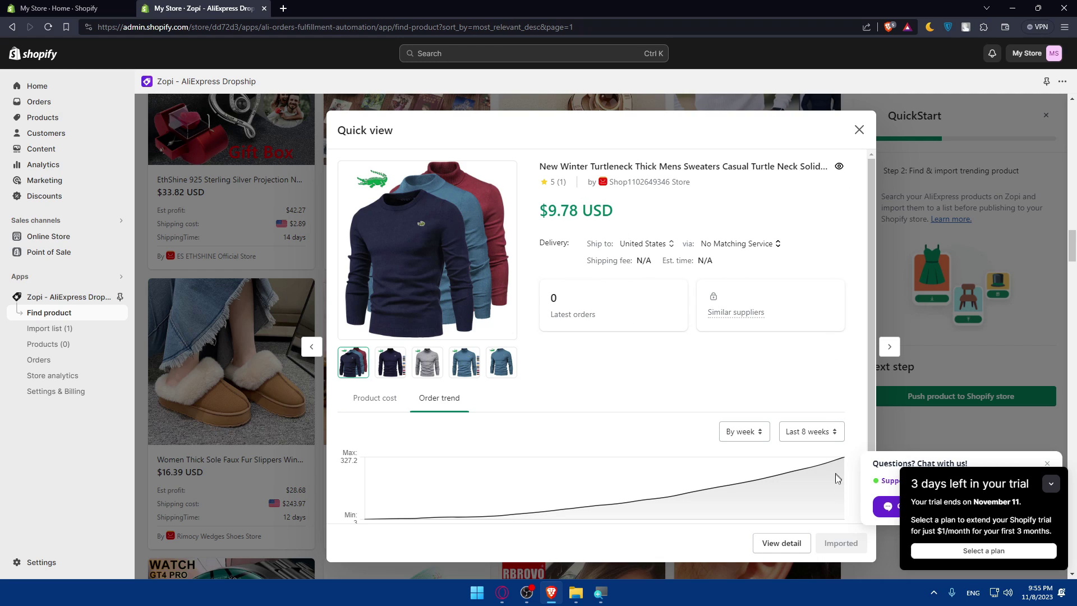
pyautogui.click(858, 129)
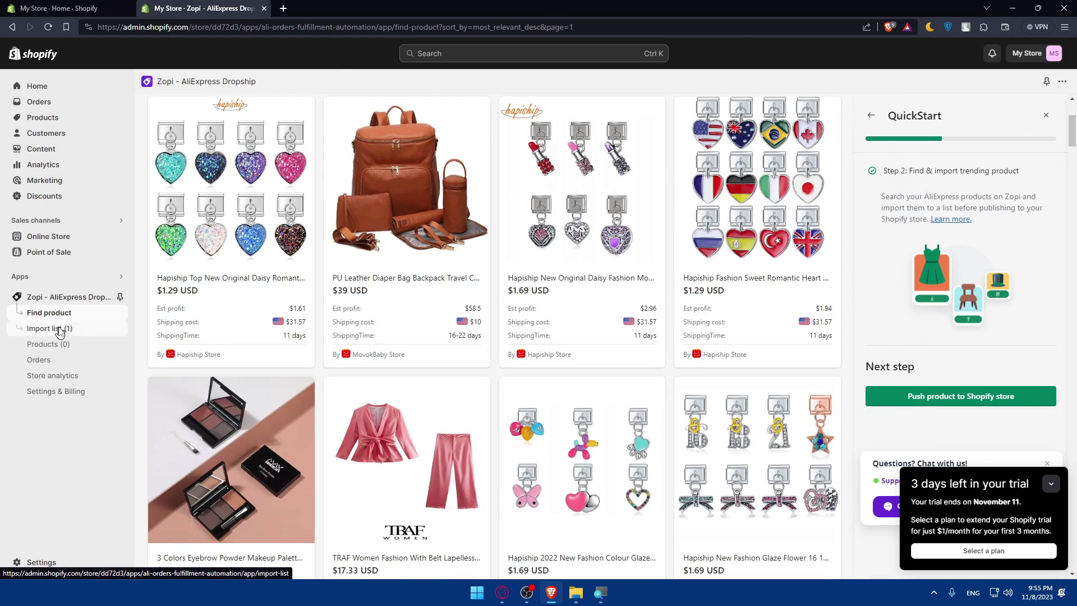
# Browse Zopi's Import list, Orders and Store analytics, then return to the Welcome QuickStart page
pyautogui.click(59, 330)
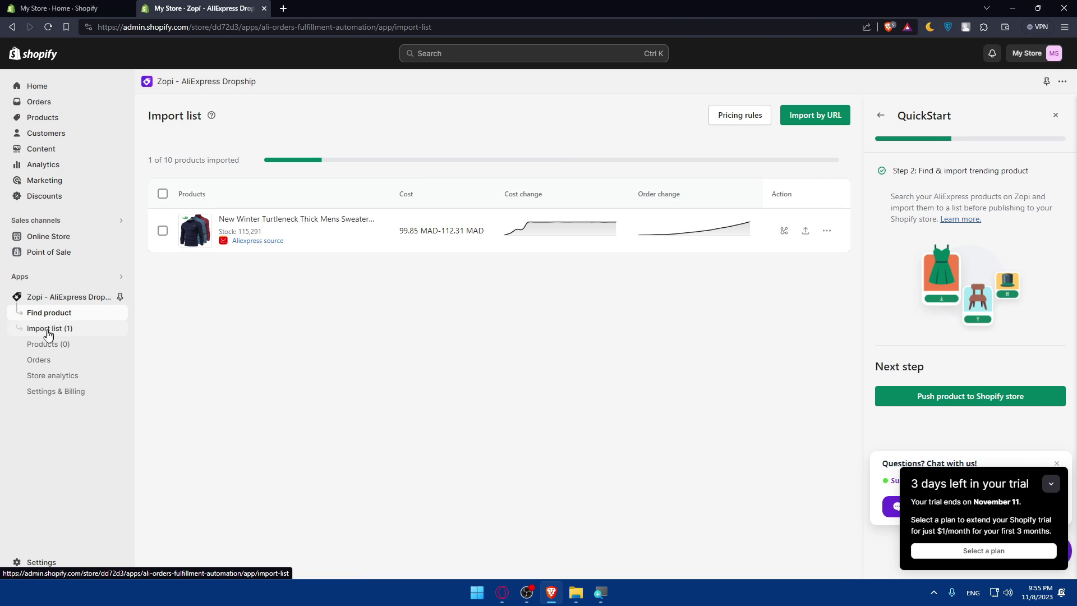
pyautogui.click(60, 363)
pyautogui.click(84, 381)
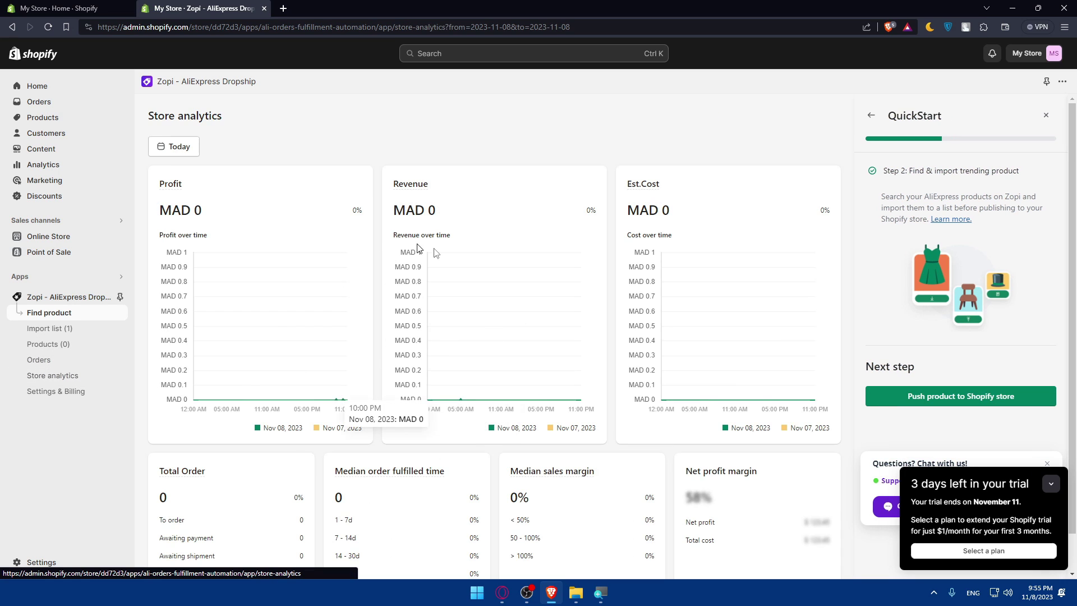
pyautogui.click(54, 312)
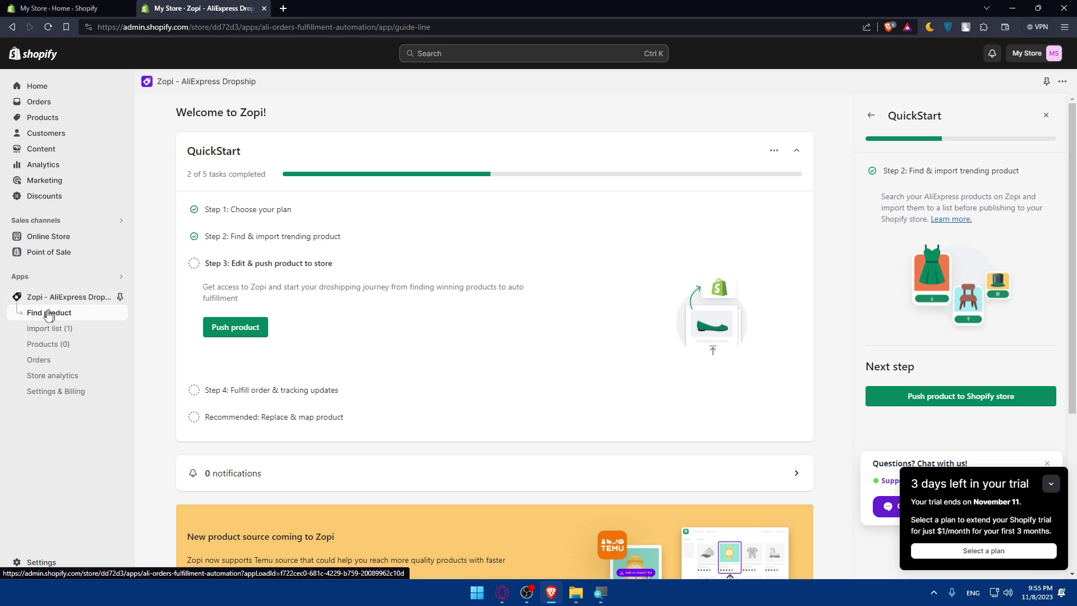
pyautogui.click(336, 238)
pyautogui.click(244, 296)
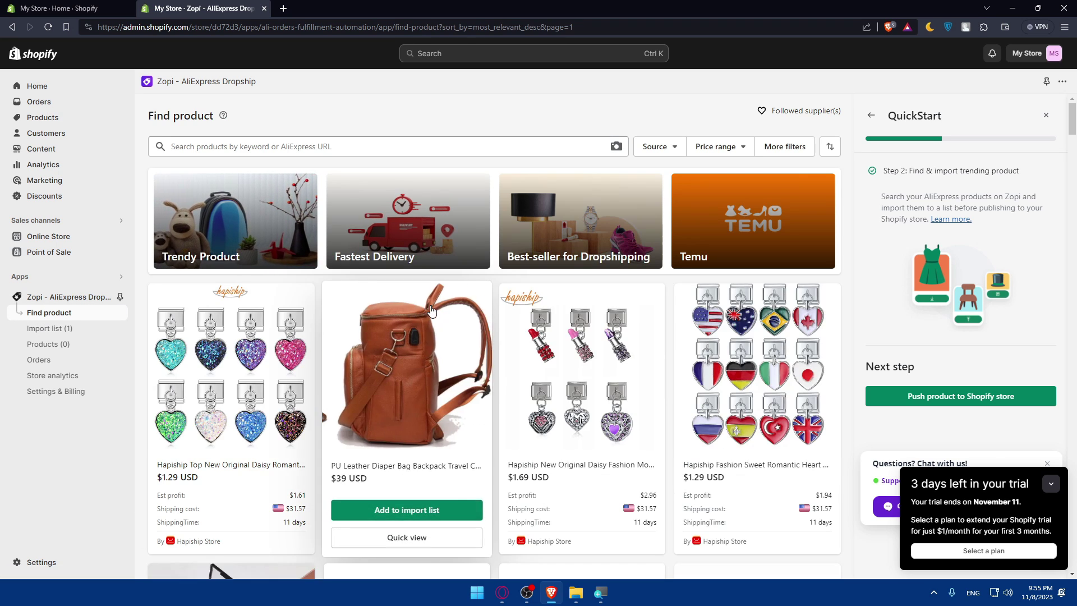
pyautogui.click(727, 238)
pyautogui.click(760, 209)
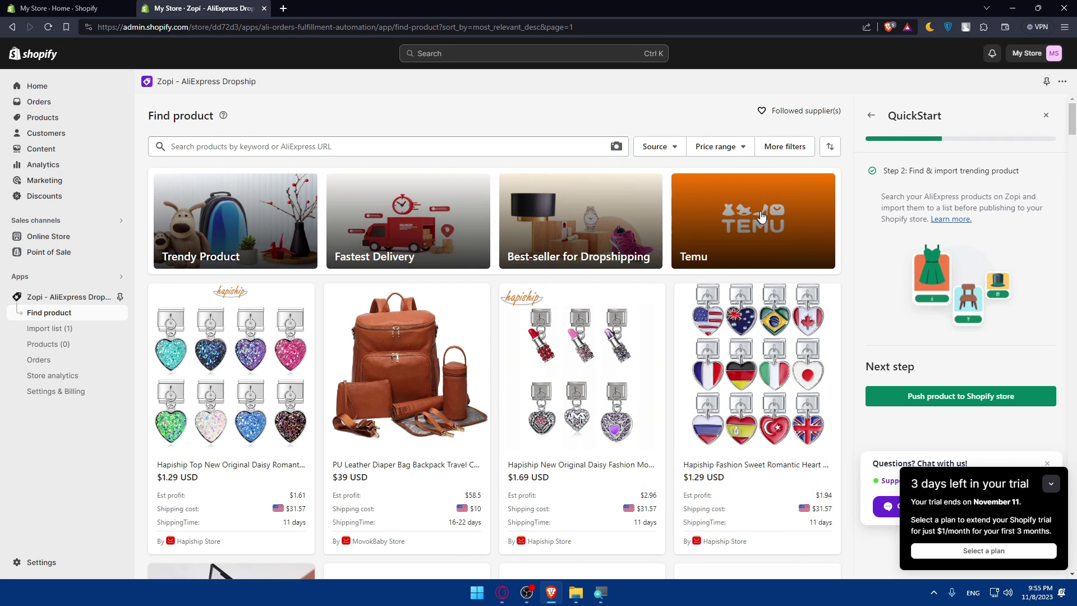
pyautogui.click(762, 199)
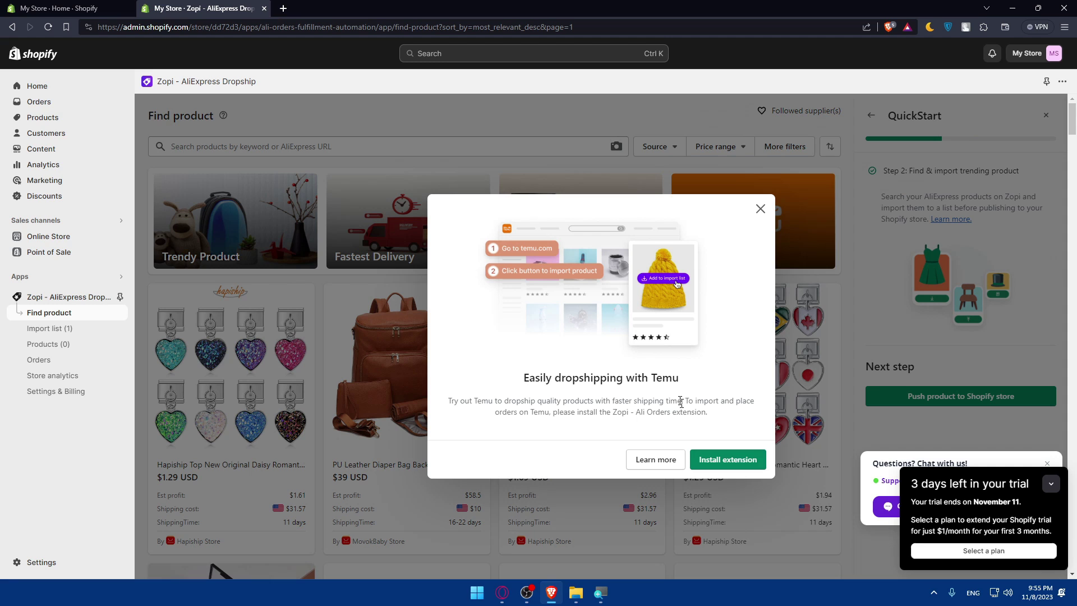
pyautogui.click(761, 209)
pyautogui.click(56, 297)
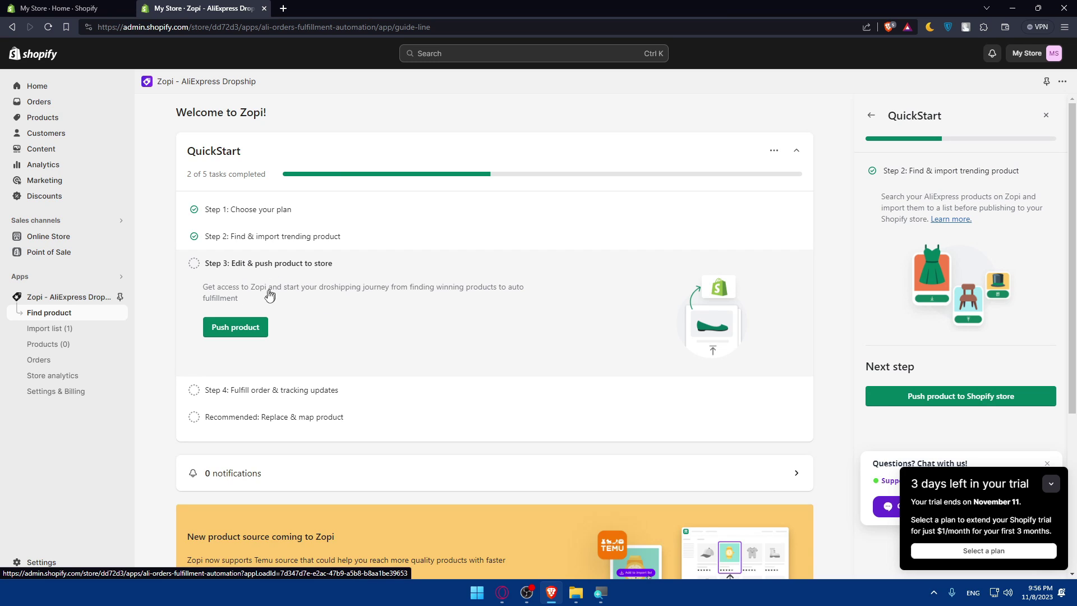
pyautogui.click(240, 328)
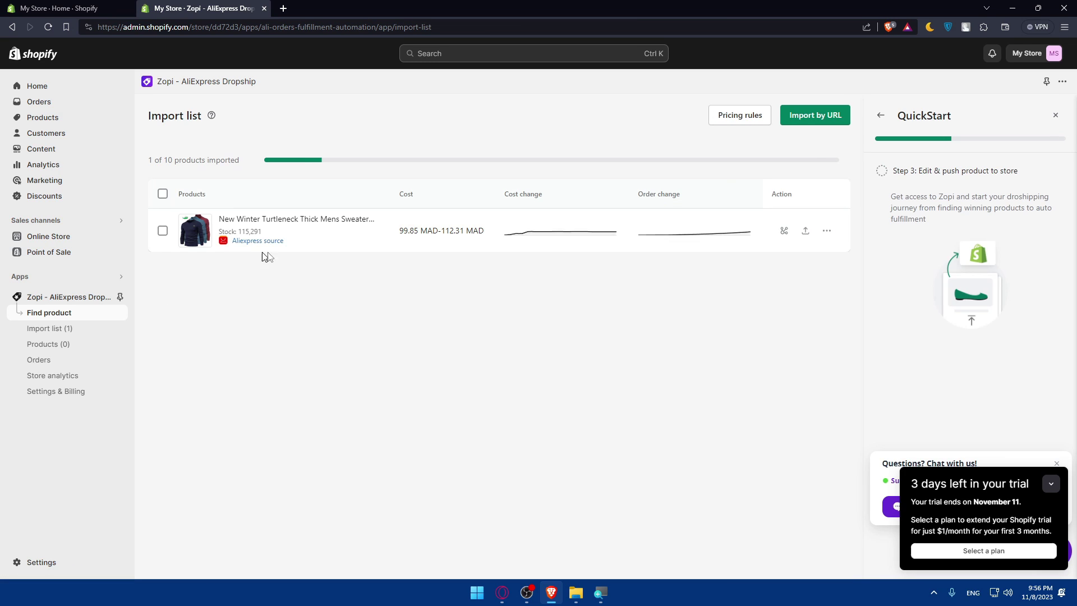
pyautogui.click(162, 231)
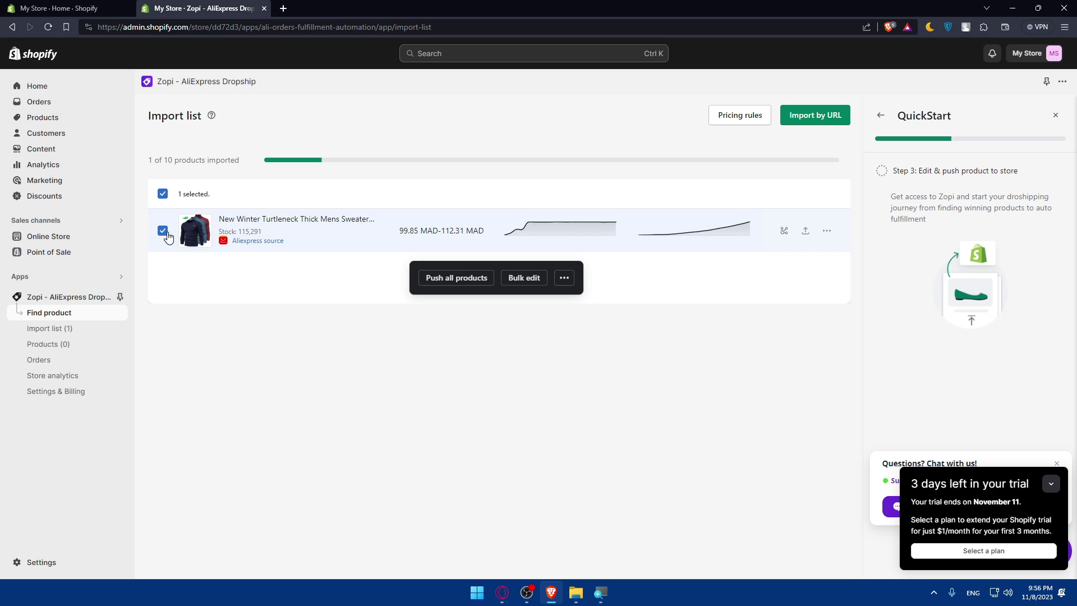
pyautogui.click(457, 279)
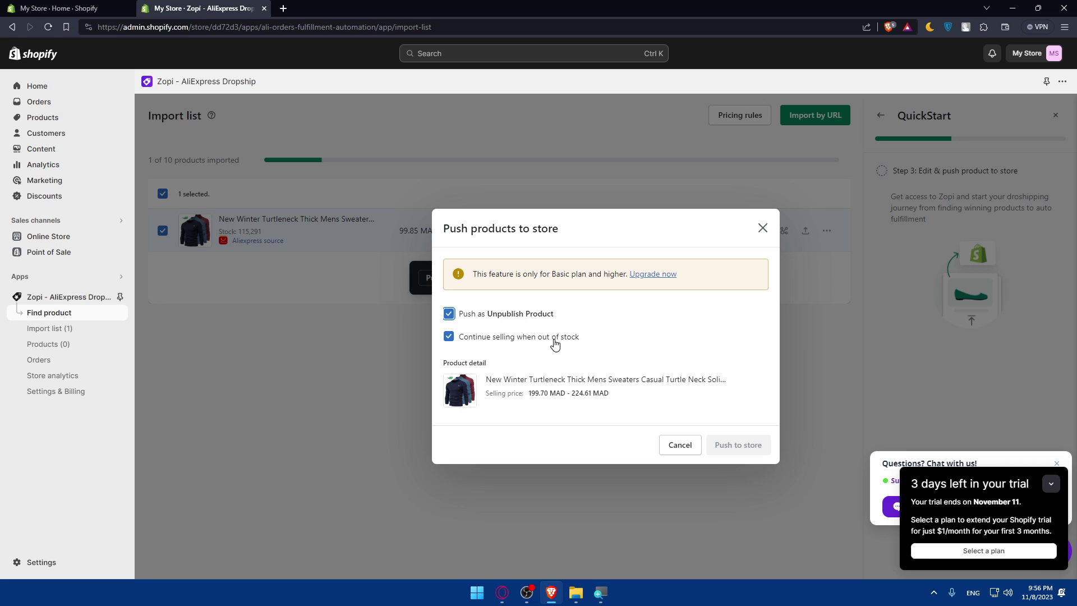
pyautogui.moveTo(473, 274); pyautogui.dragTo(631, 284)
pyautogui.click(449, 315)
pyautogui.click(448, 315)
pyautogui.click(762, 229)
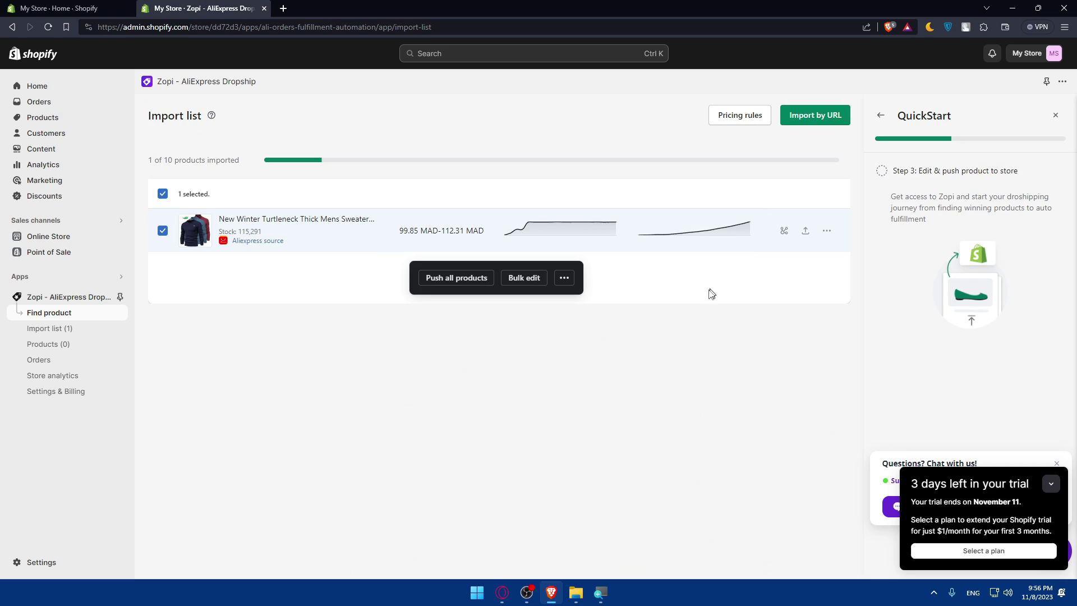
pyautogui.click(565, 277)
pyautogui.click(454, 345)
pyautogui.click(67, 294)
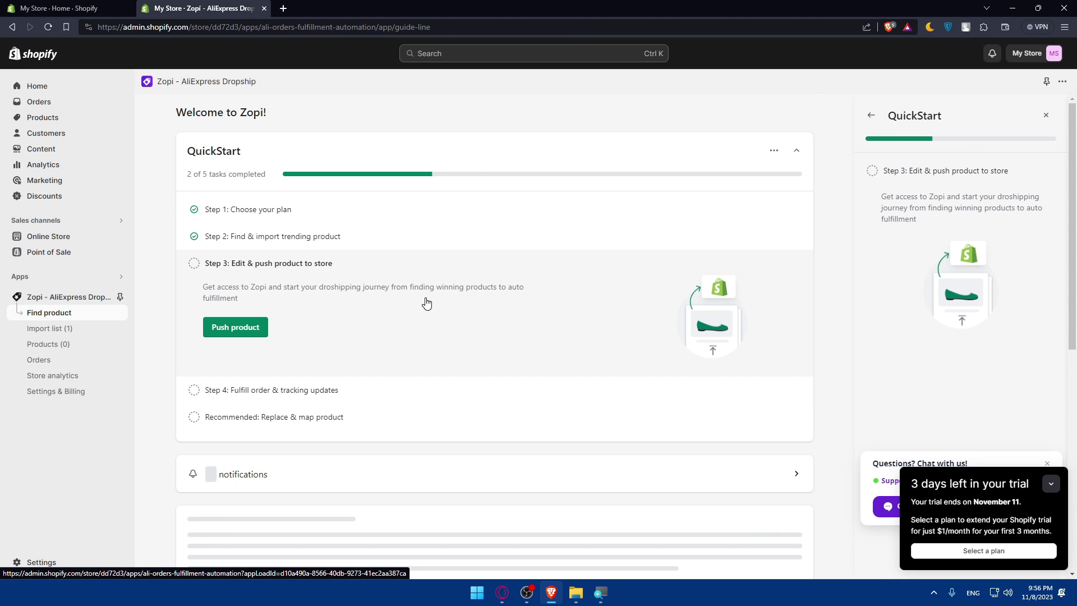
pyautogui.scroll(-2, 359, 322)
pyautogui.click(364, 284)
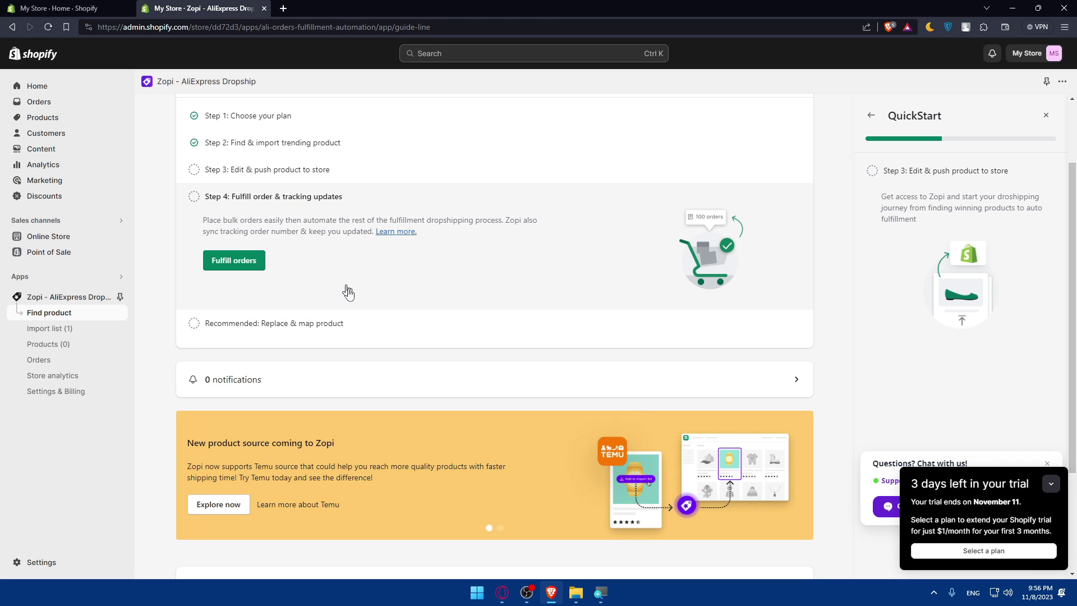
pyautogui.click(362, 325)
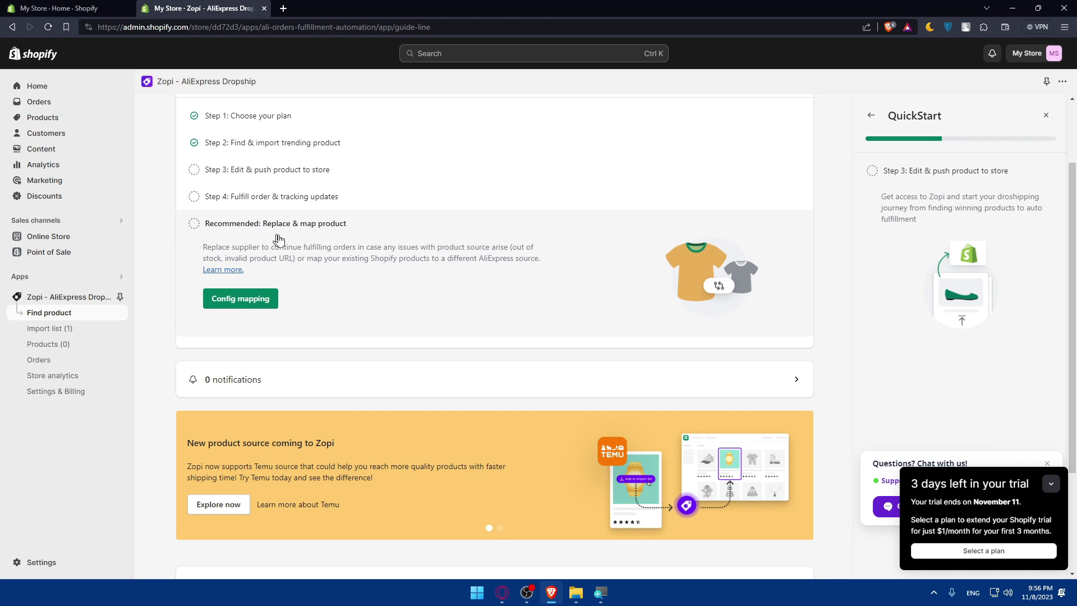
pyautogui.click(284, 196)
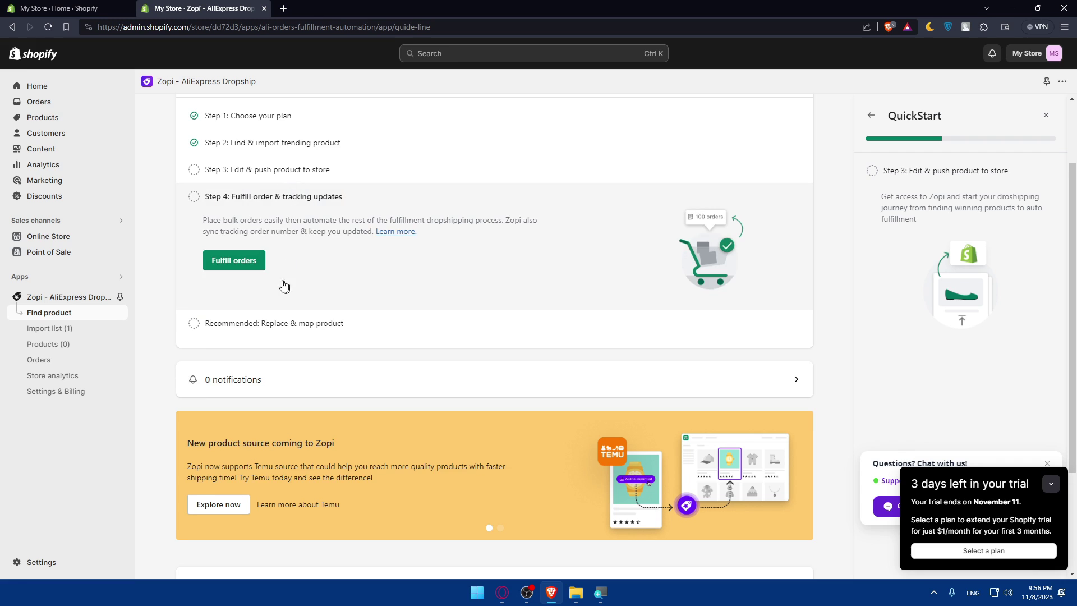
pyautogui.click(260, 266)
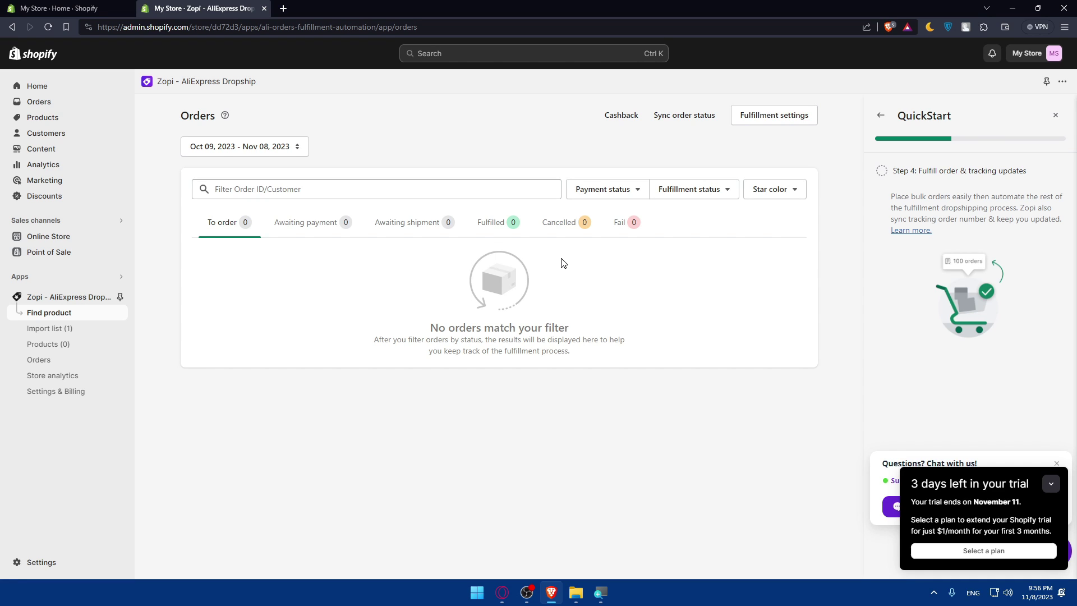
pyautogui.click(82, 297)
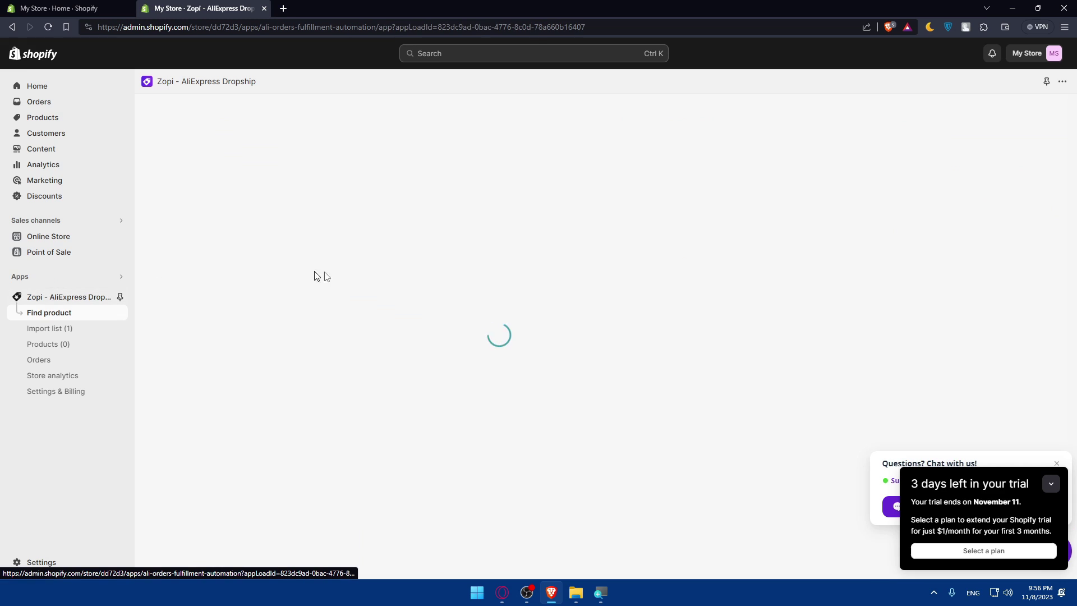
pyautogui.click(375, 416)
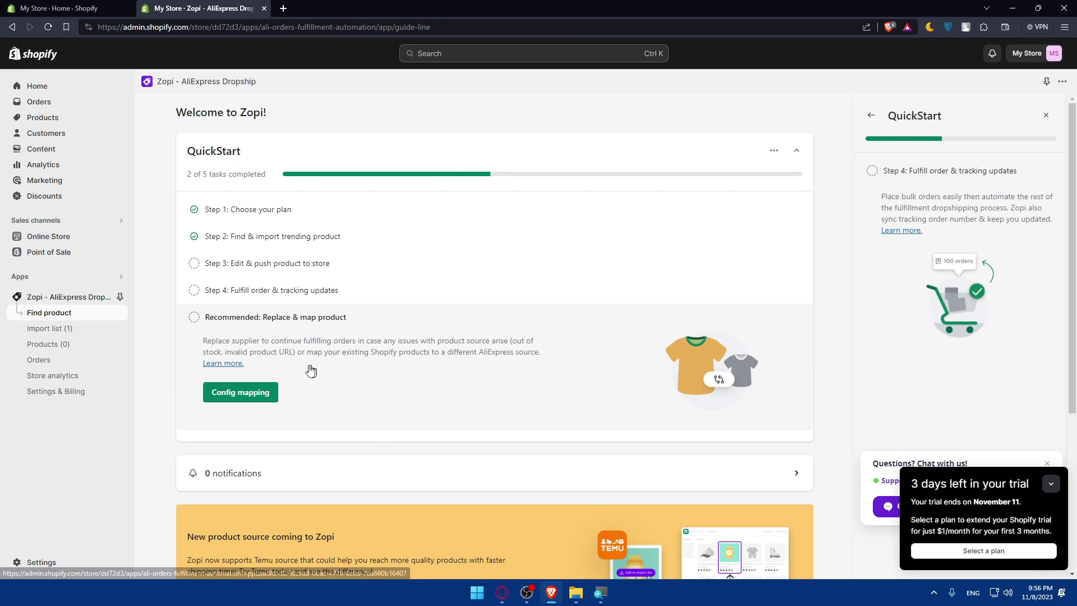
pyautogui.click(245, 395)
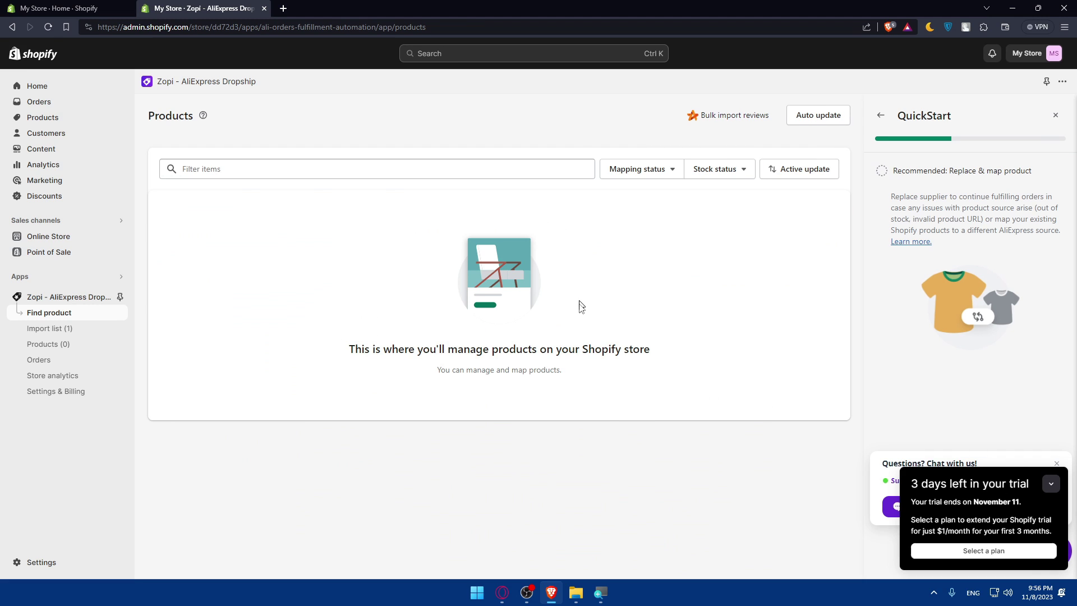
pyautogui.moveTo(330, 356); pyautogui.dragTo(793, 368)
pyautogui.click(362, 323)
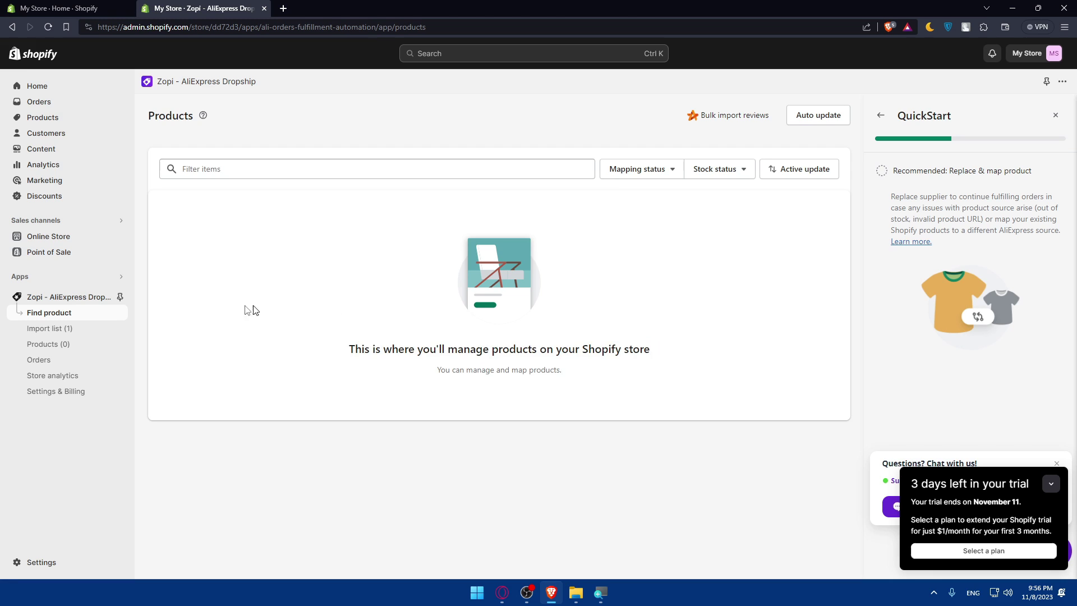
pyautogui.click(68, 300)
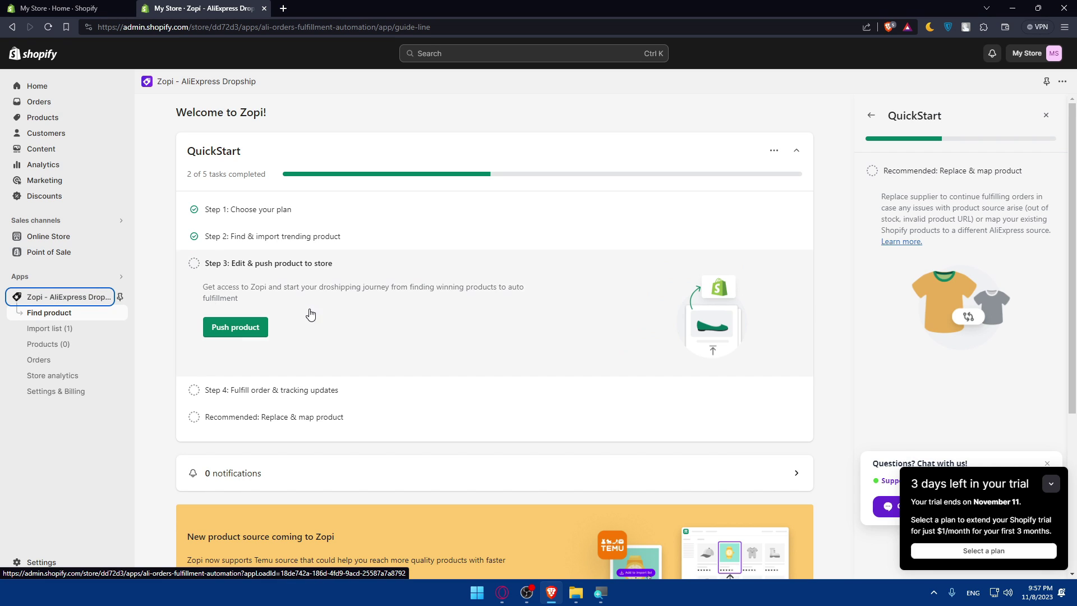
# Leave Zopi for the Online Store Themes page, then go to the admin Home setup guide
pyautogui.click(69, 236)
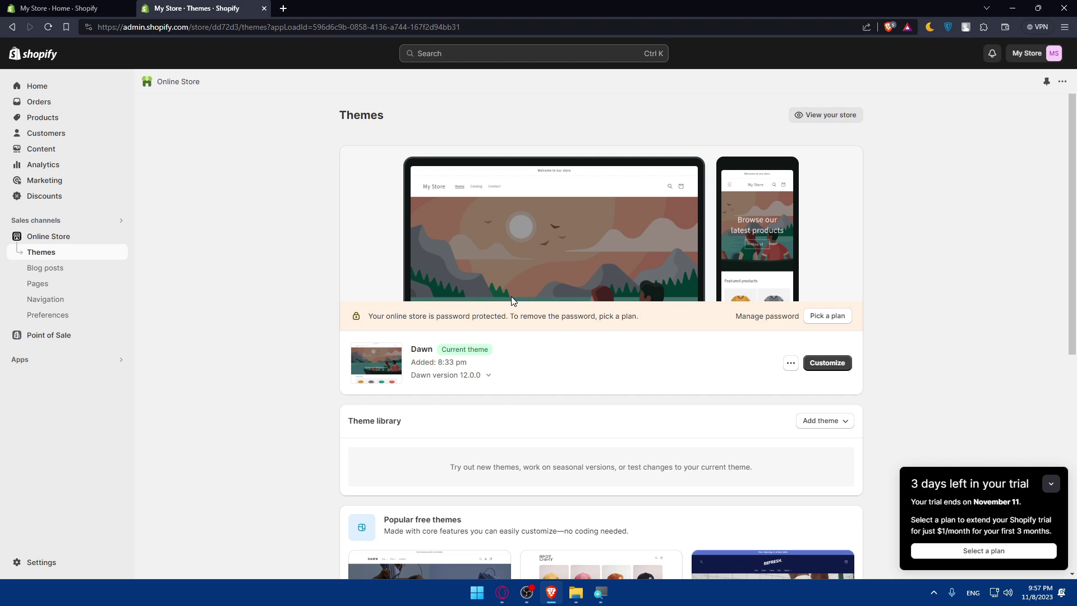
pyautogui.click(37, 86)
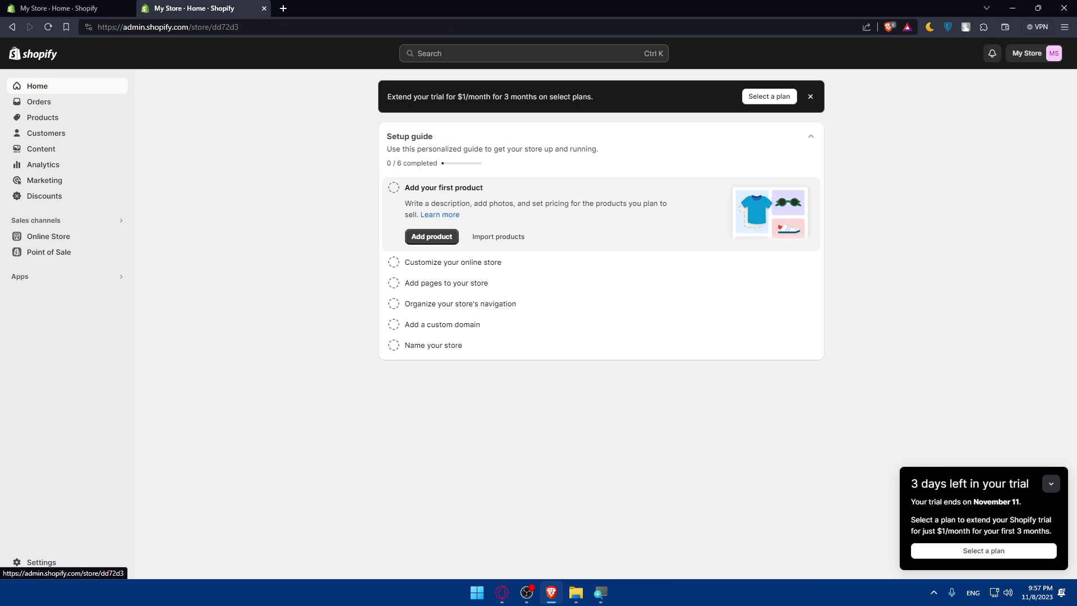